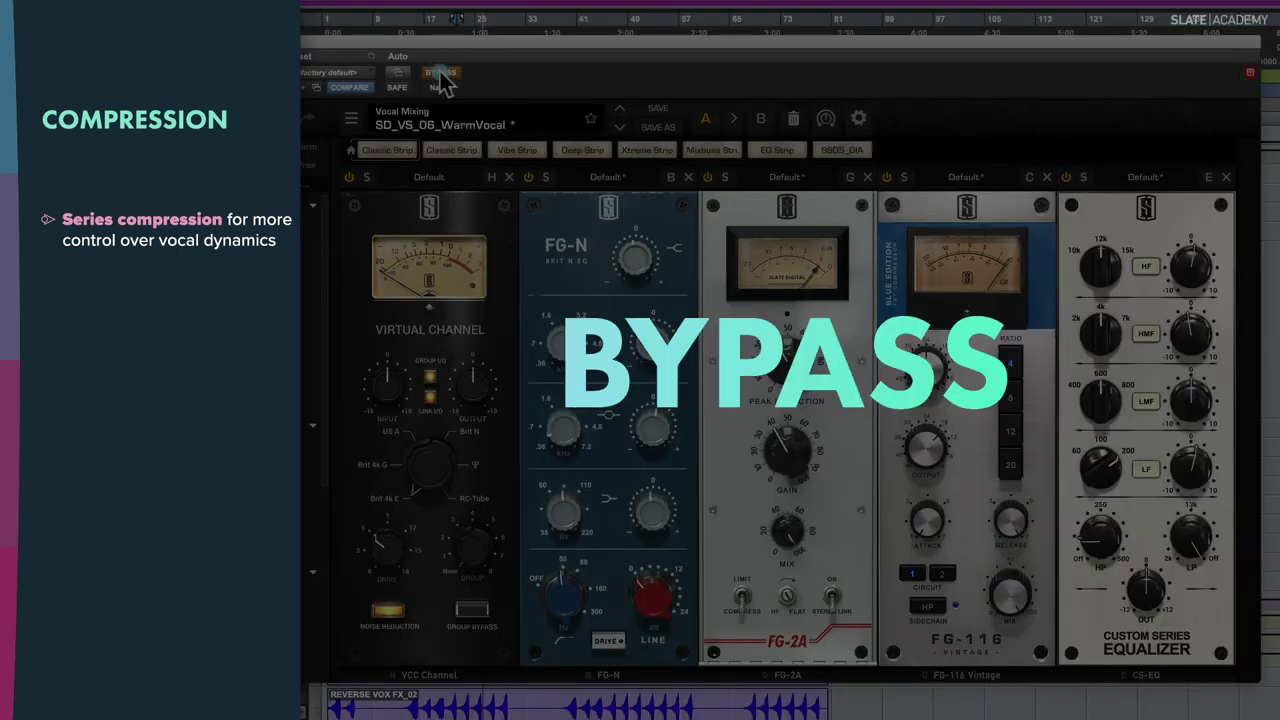
Bypass the whole rack to hear the dry vocal, then turn processing back on
{"action": "left_click", "coordinate": [438, 74]}
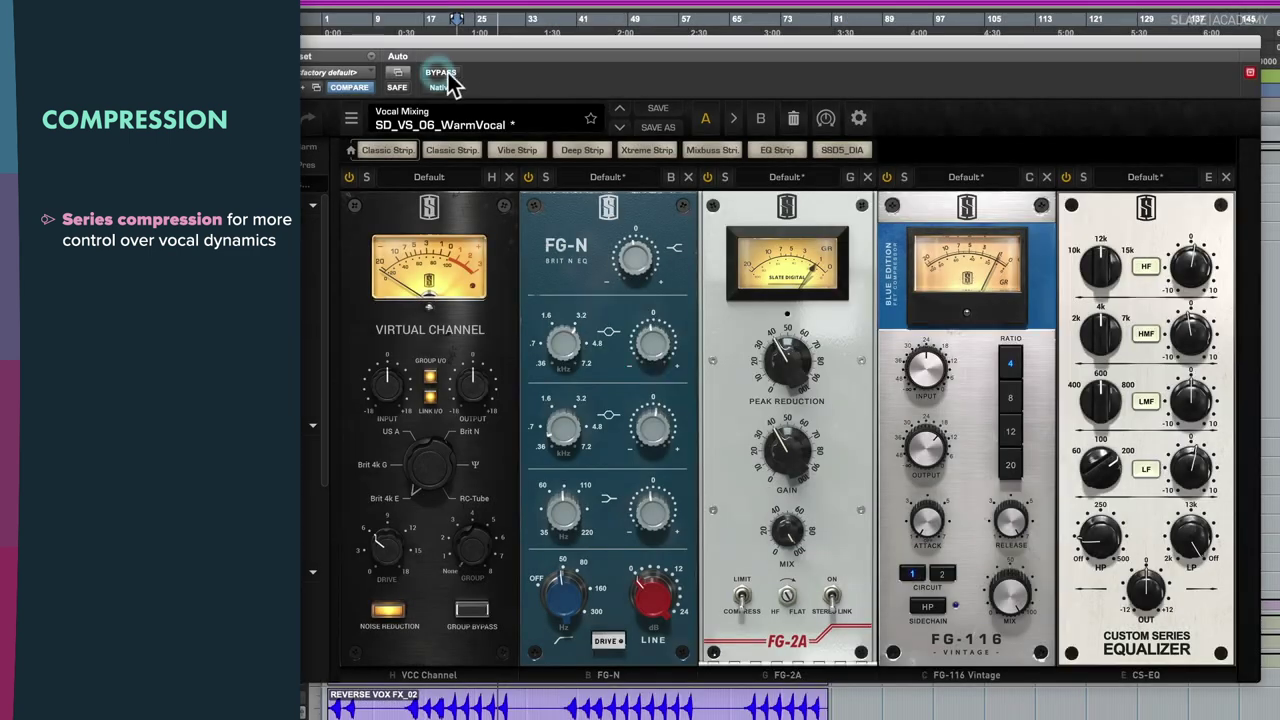
{"action": "left_click", "coordinate": [441, 76]}
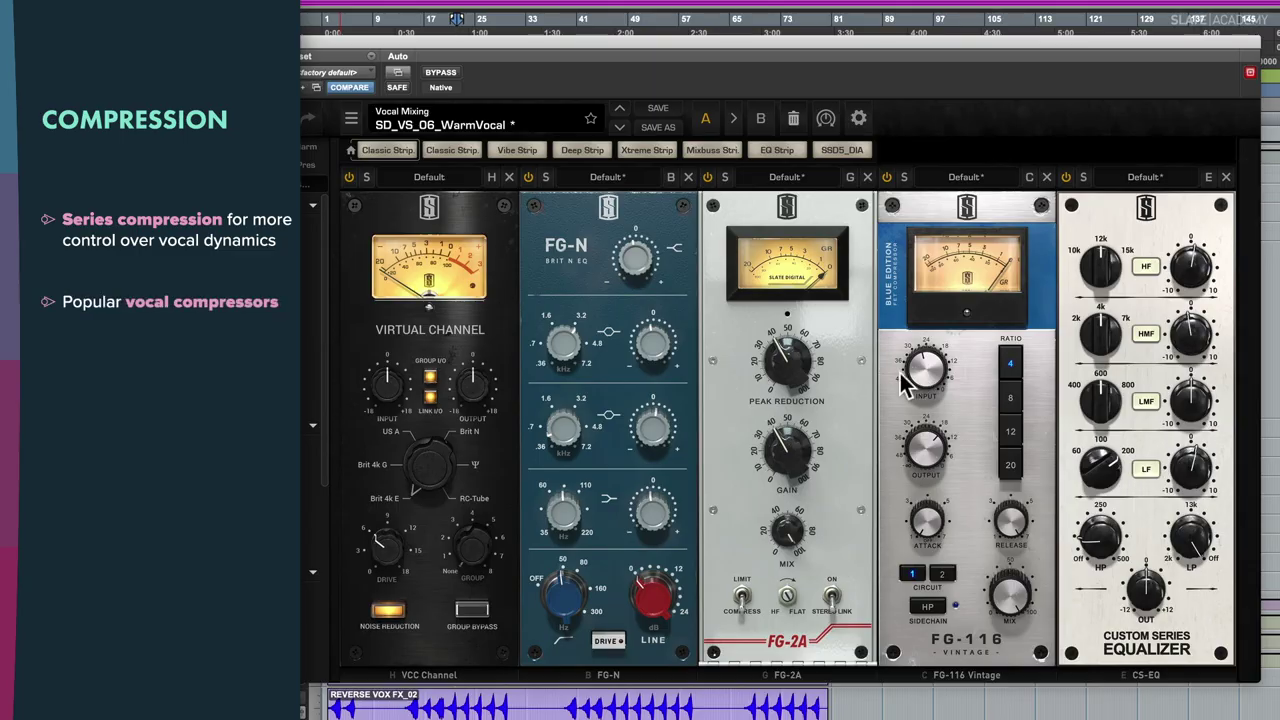
Remove the FG-2A, set the FG-116 input to -20 dB, and compare with bypass
{"action": "left_click", "coordinate": [866, 178]}
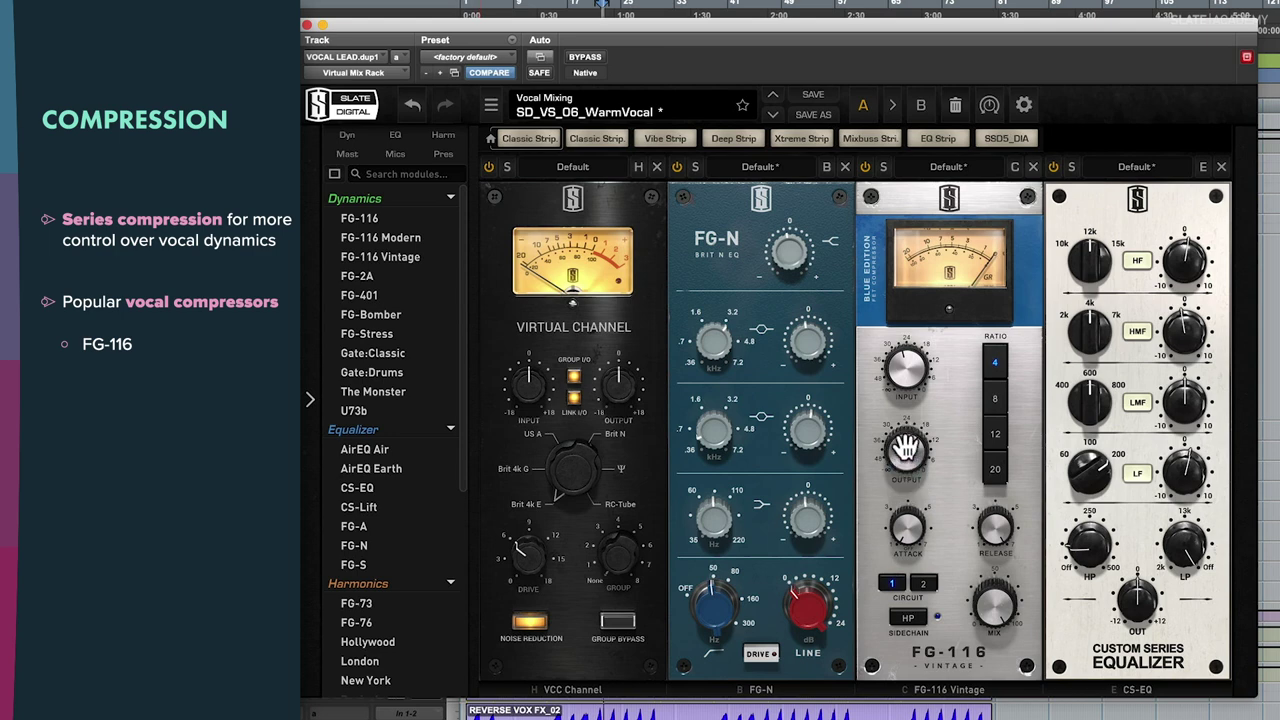
{"action": "mouse_move", "coordinate": [906, 368]}
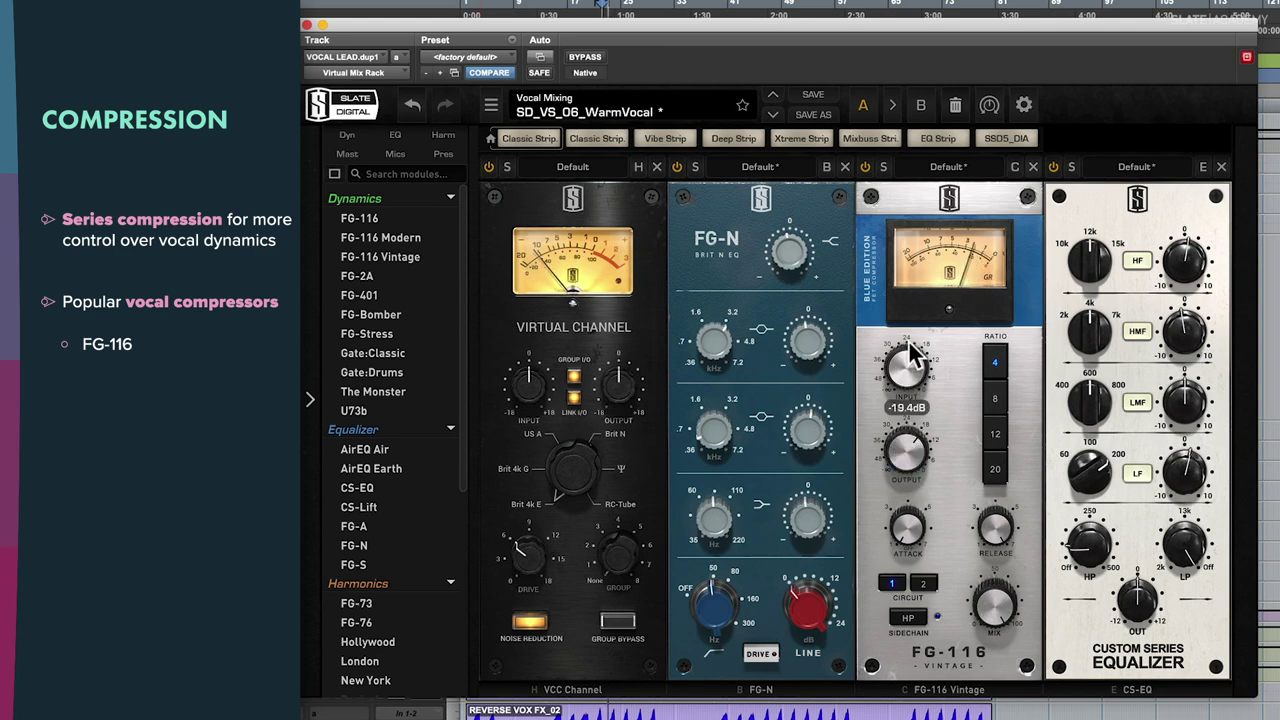
{"action": "scroll", "coordinate": [910, 352], "scroll_direction": "up", "scroll_amount": 2}
{"action": "scroll", "coordinate": [910, 352], "scroll_direction": "up", "scroll_amount": 2}
{"action": "scroll", "coordinate": [910, 352], "scroll_direction": "up", "scroll_amount": 2}
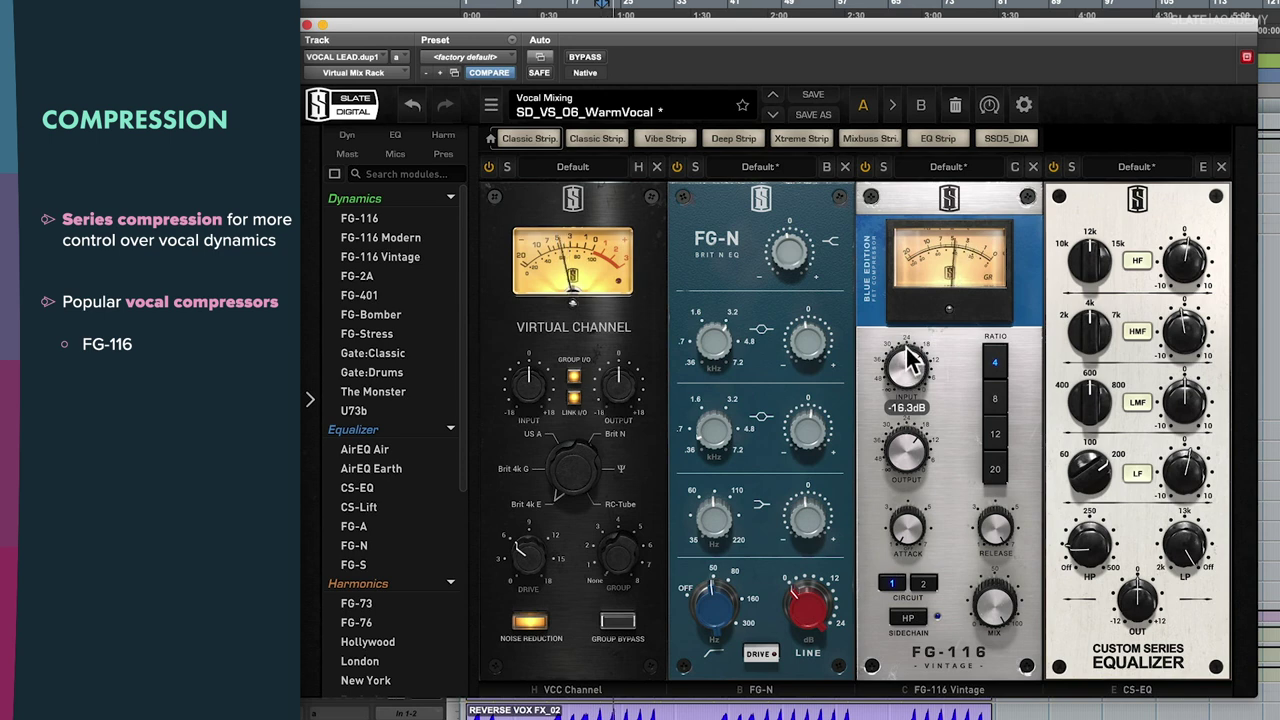
{"action": "scroll", "coordinate": [910, 352], "scroll_direction": "up", "scroll_amount": 2}
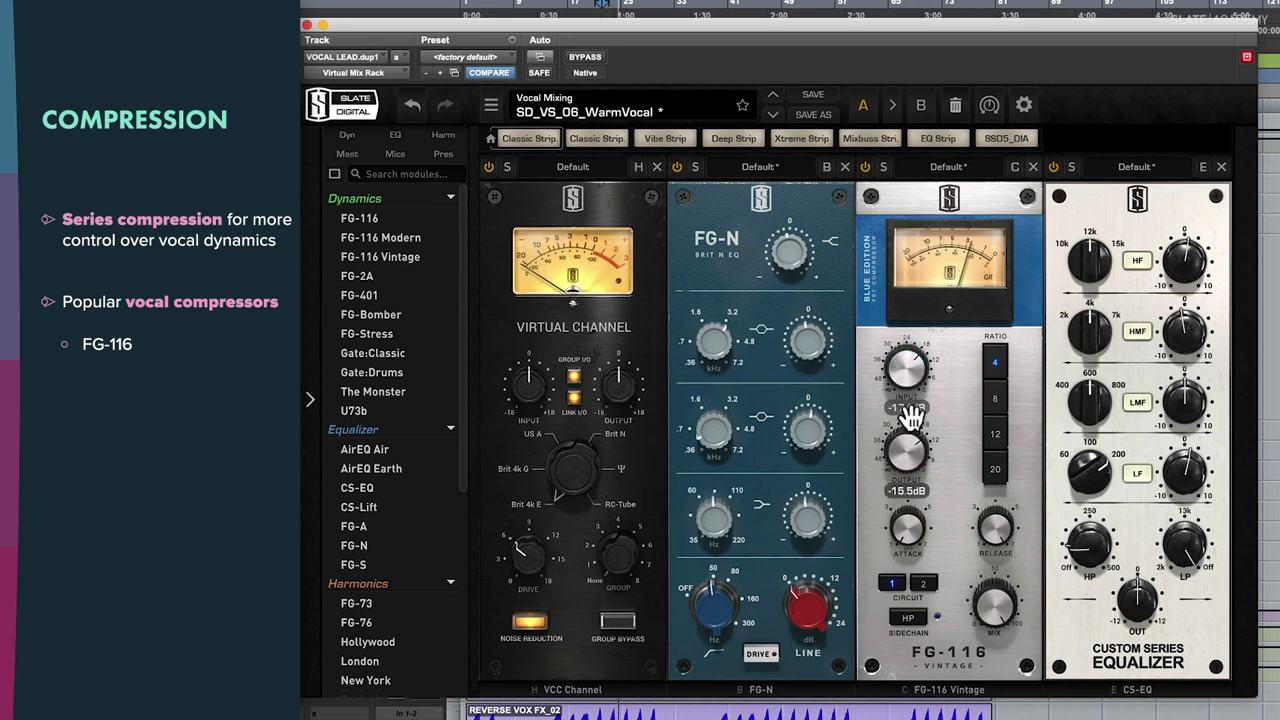
{"action": "scroll", "coordinate": [907, 372], "scroll_direction": "down", "scroll_amount": 6}
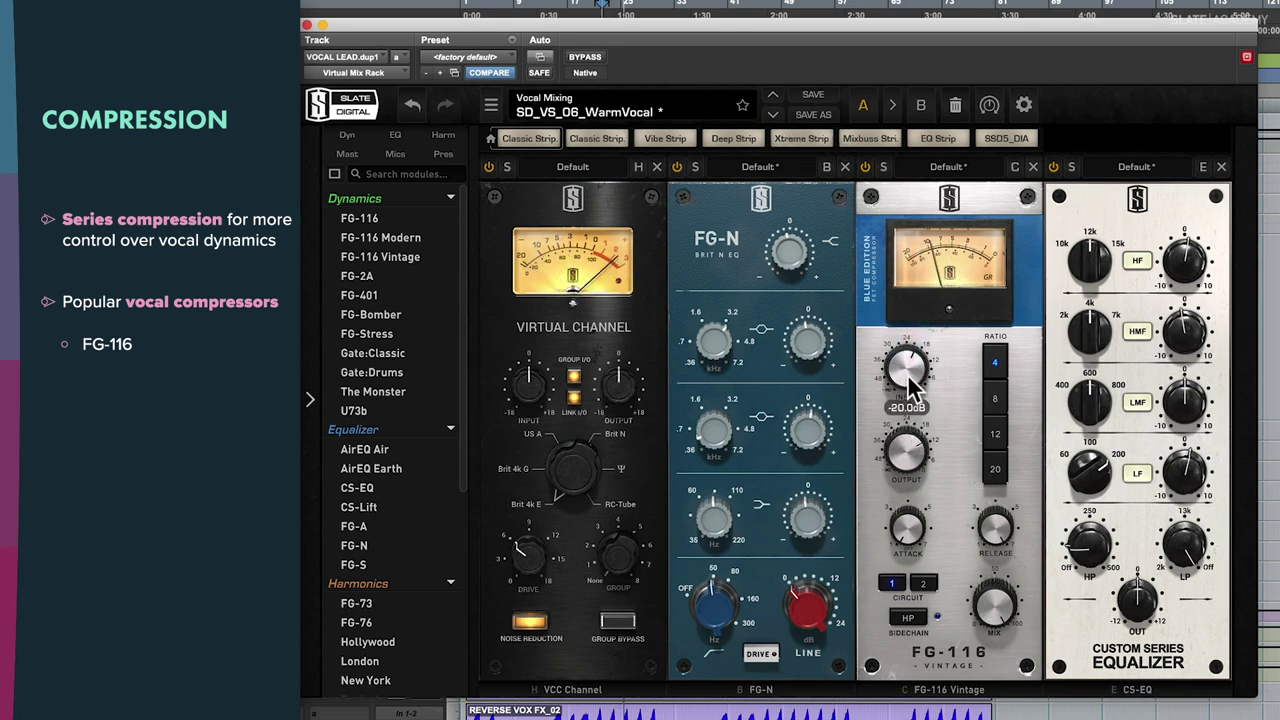
{"action": "left_click", "coordinate": [586, 58]}
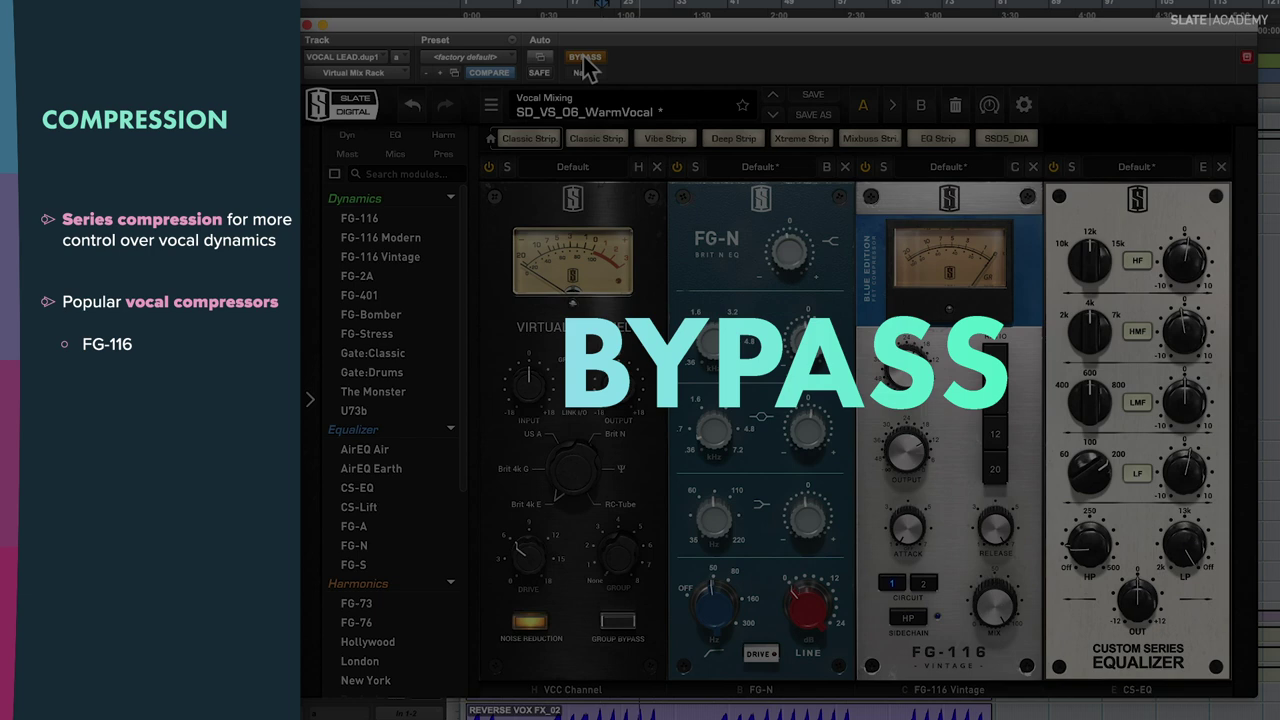
{"action": "left_click", "coordinate": [584, 57]}
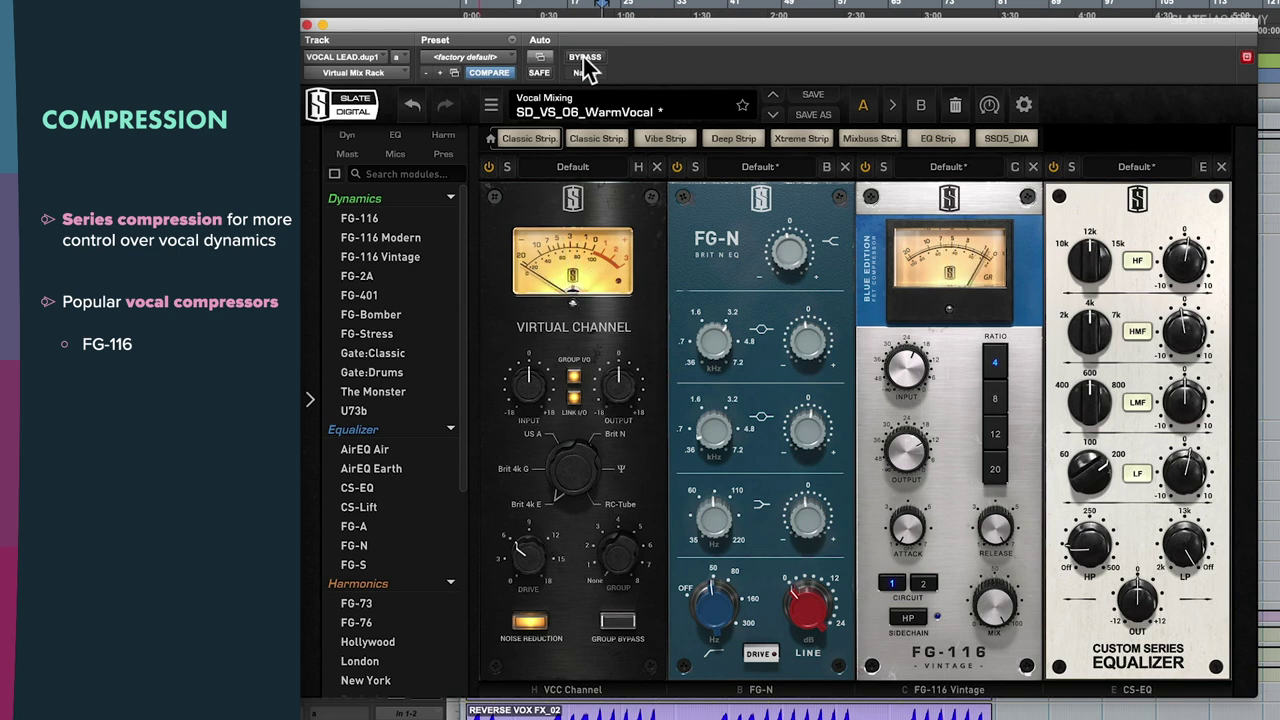
{"action": "left_click", "coordinate": [1030, 168]}
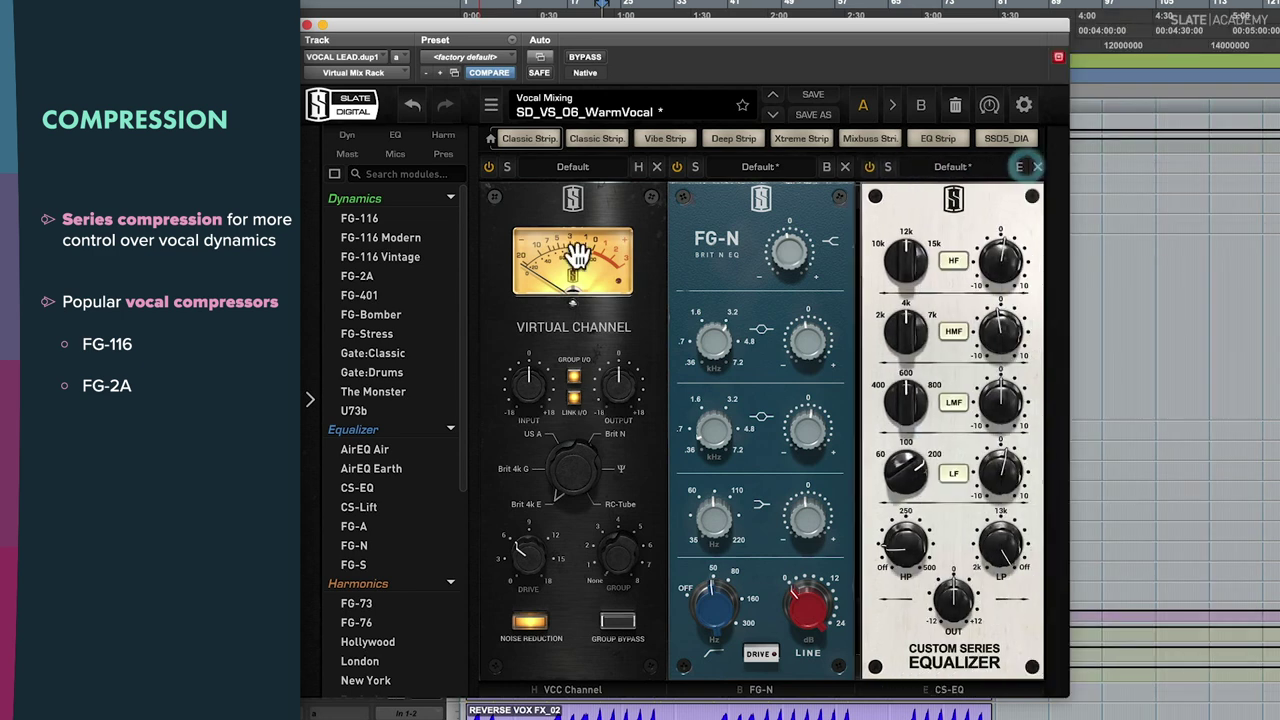
{"action": "left_click_drag", "start_coordinate": [390, 277], "coordinate": [890, 285]}
{"action": "mouse_move", "coordinate": [925, 385]}
{"action": "left_mouse_down"}
{"action": "mouse_move", "coordinate": [951, 334]}
{"action": "mouse_move", "coordinate": [945, 442]}
{"action": "left_mouse_up"}
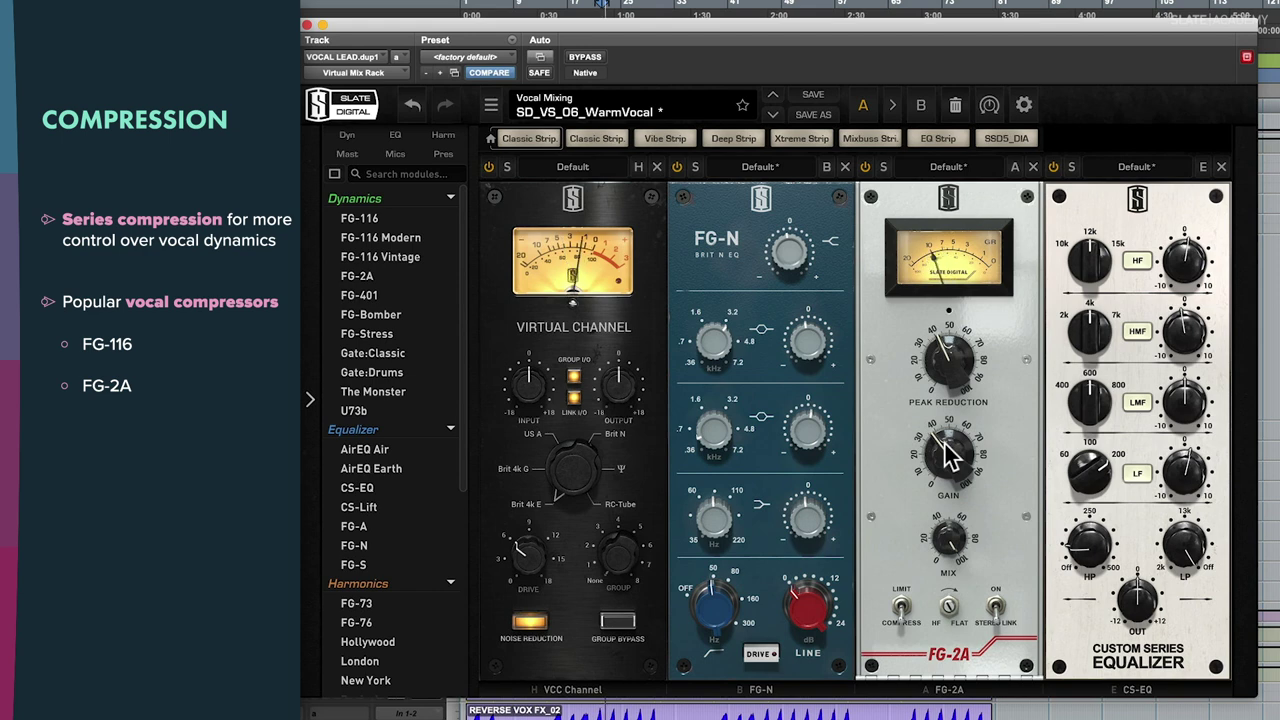
{"action": "left_click_drag", "start_coordinate": [945, 358], "coordinate": [955, 368]}
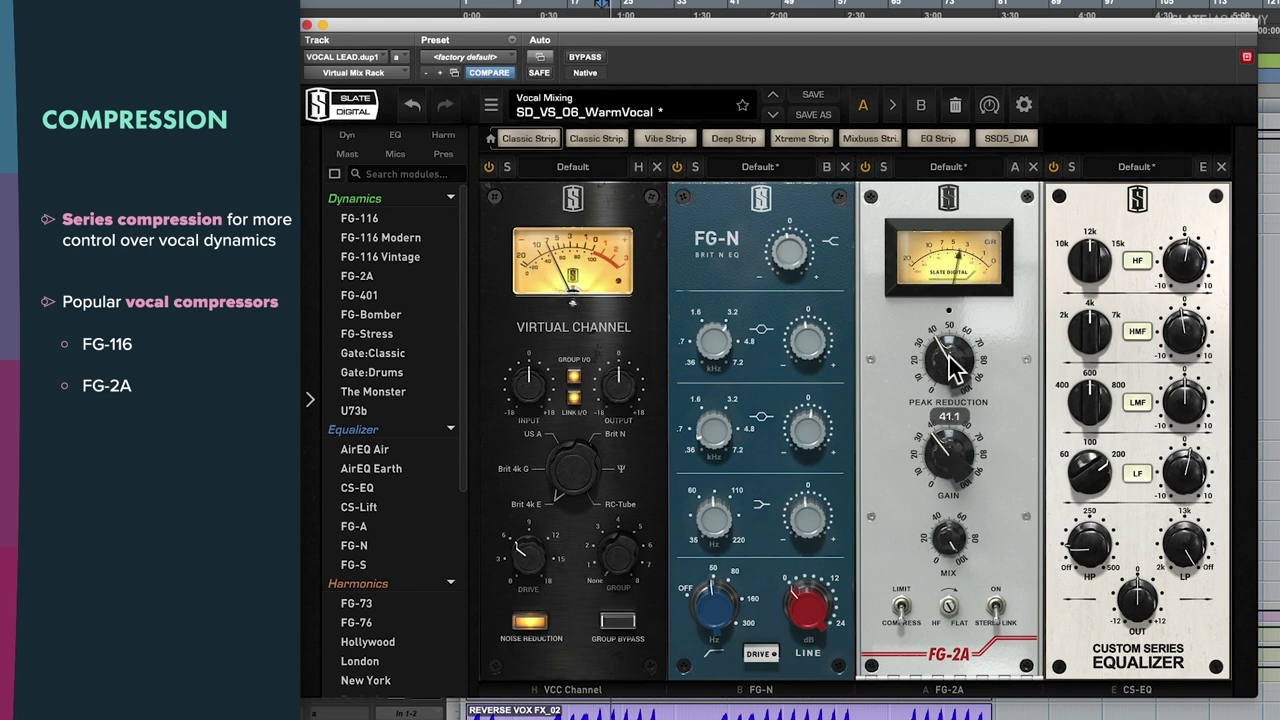
{"action": "left_click_drag", "start_coordinate": [948, 450], "coordinate": [946, 412]}
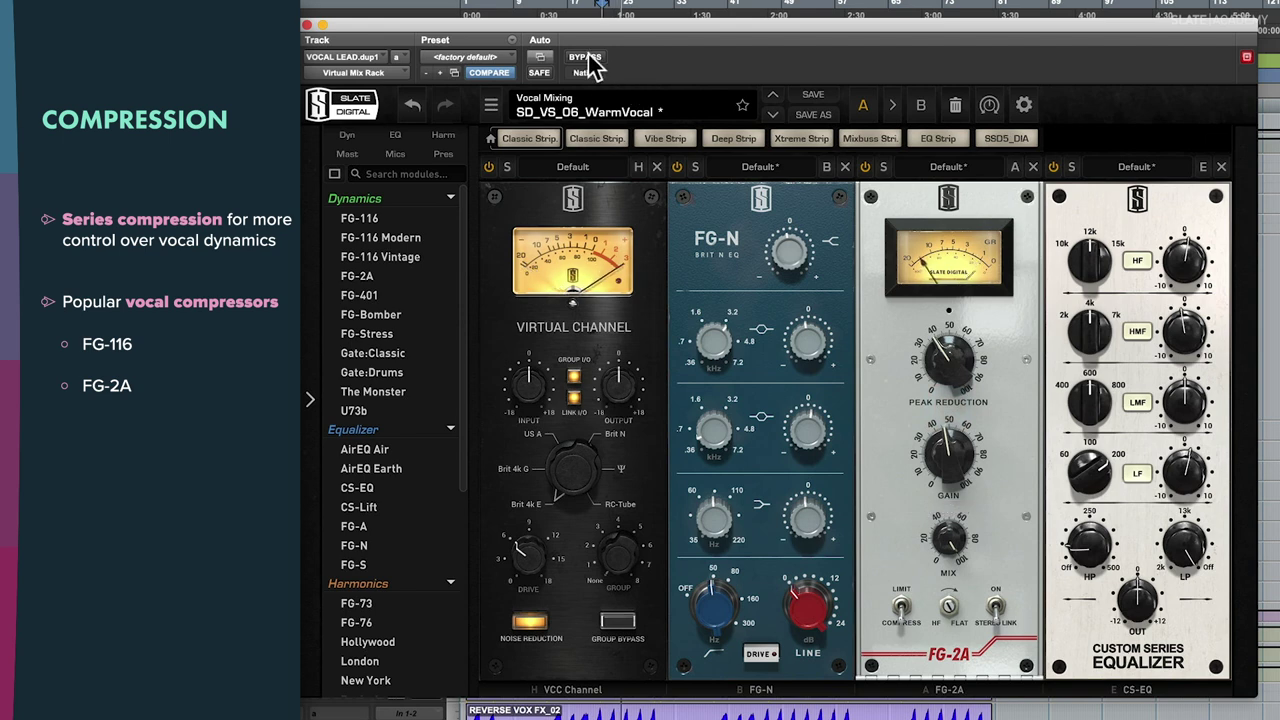
{"action": "left_click_drag", "start_coordinate": [940, 360], "coordinate": [943, 378]}
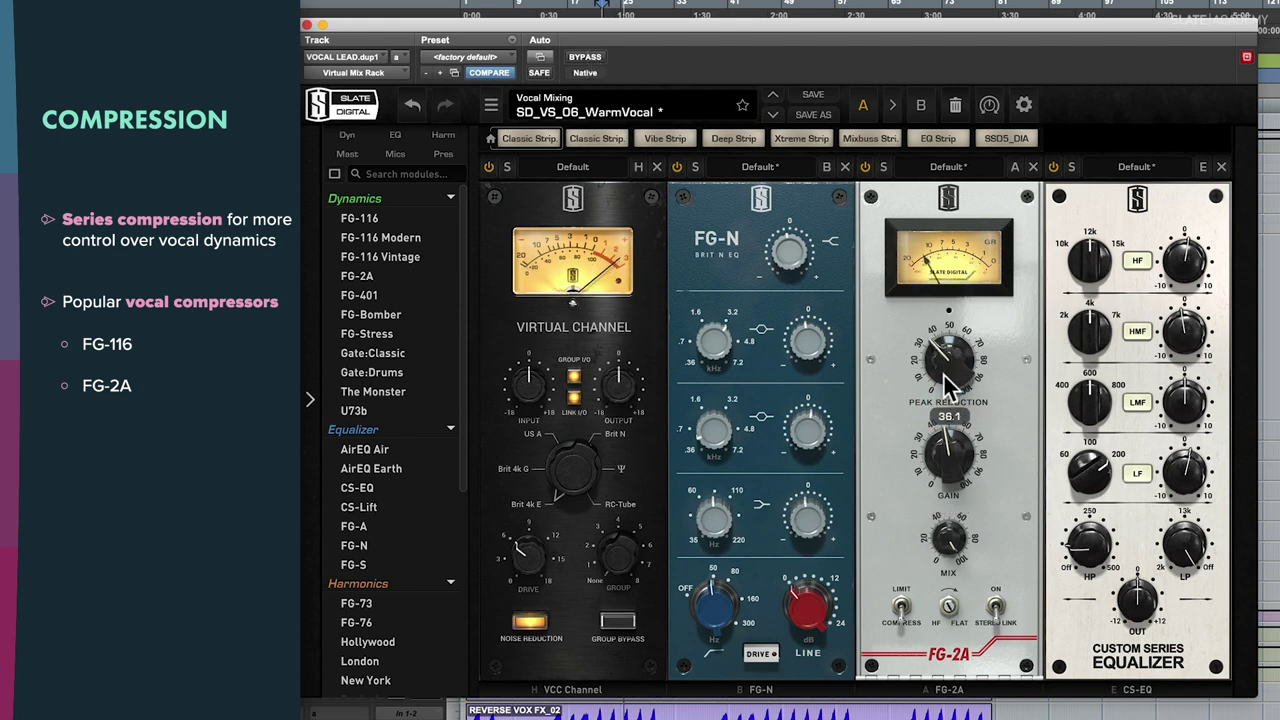
{"action": "left_click", "coordinate": [585, 57]}
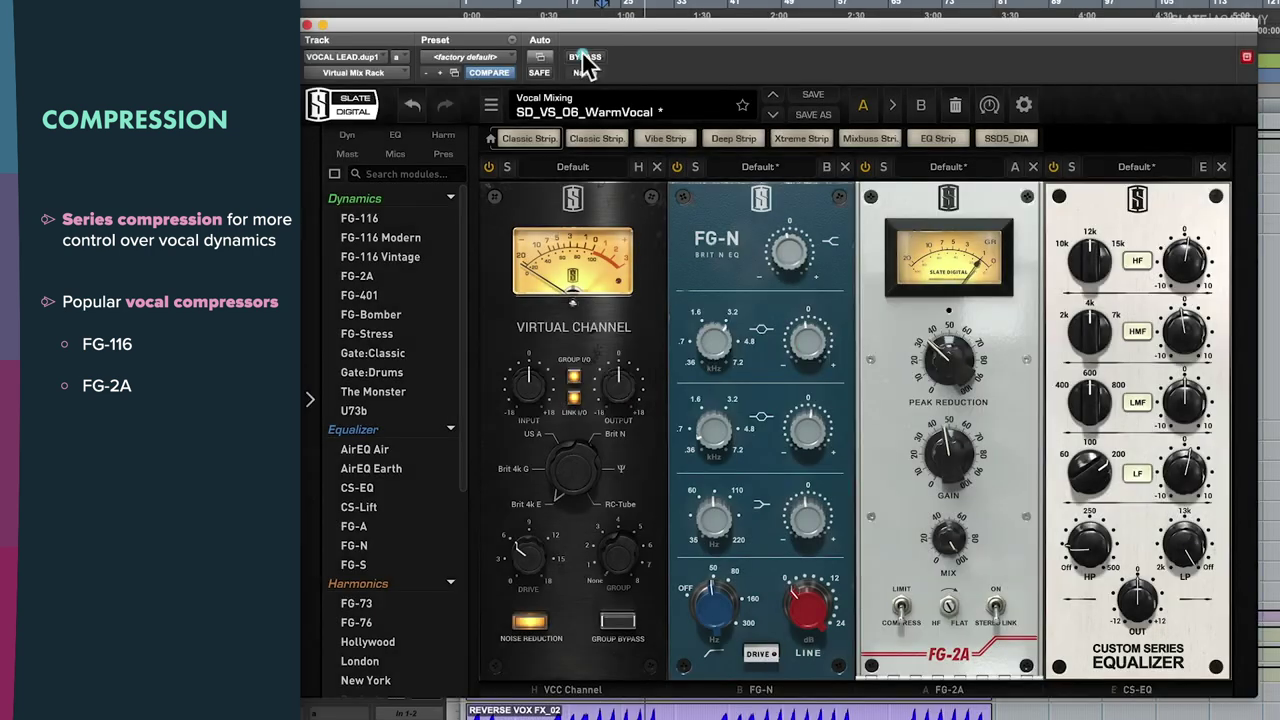
{"action": "left_click", "coordinate": [578, 57]}
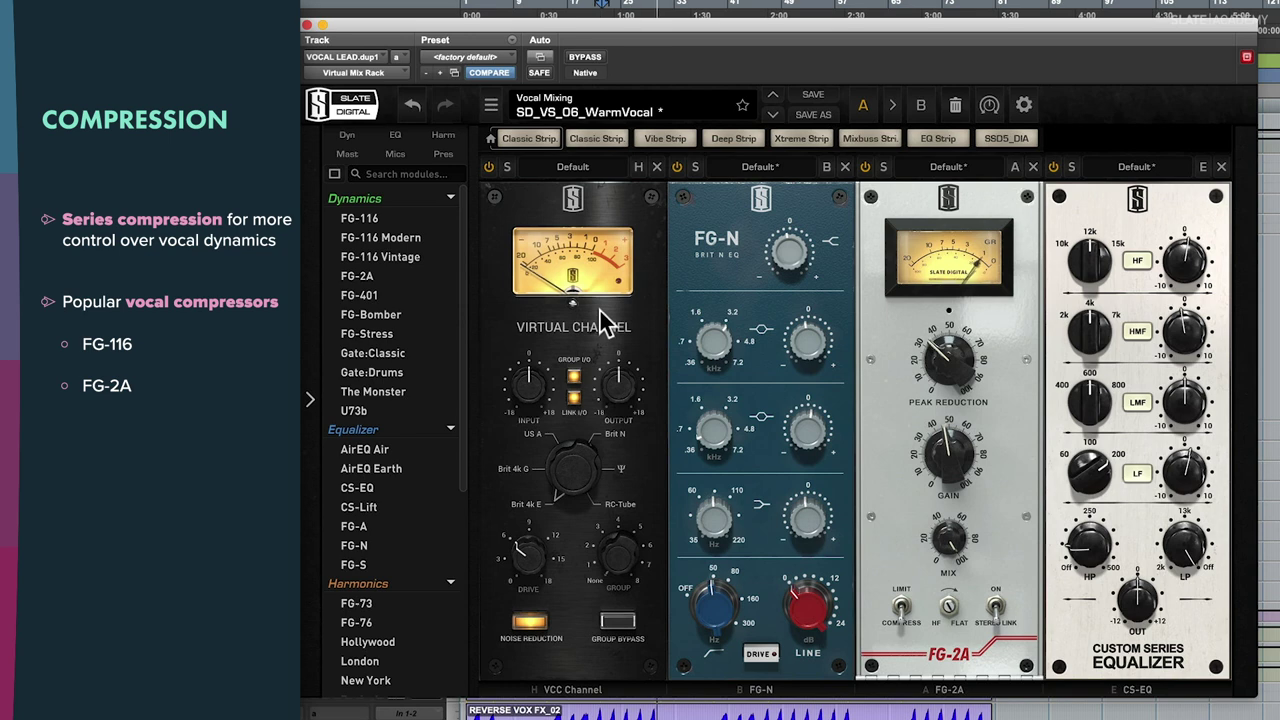
Replace the FG-2A with FG-Stress at input 6.40 and attack 5.00, then compare with bypass
{"action": "left_click", "coordinate": [1033, 167]}
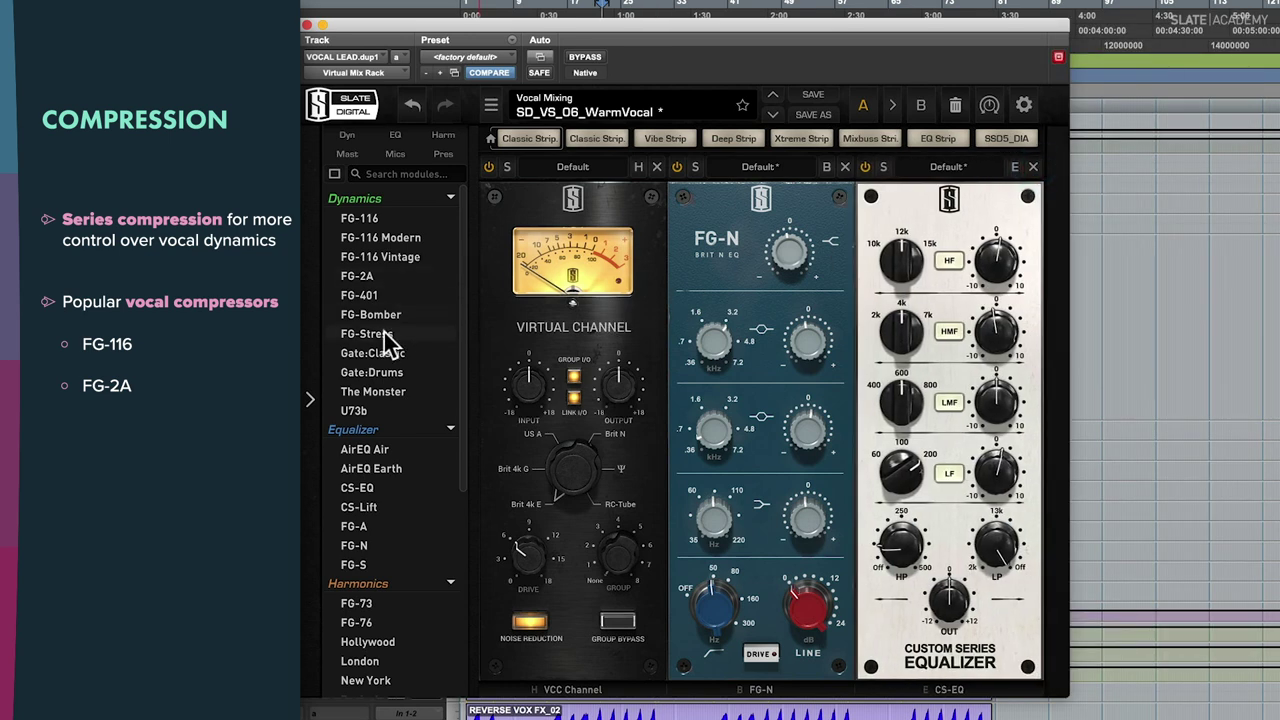
{"action": "left_click_drag", "start_coordinate": [449, 334], "coordinate": [903, 313]}
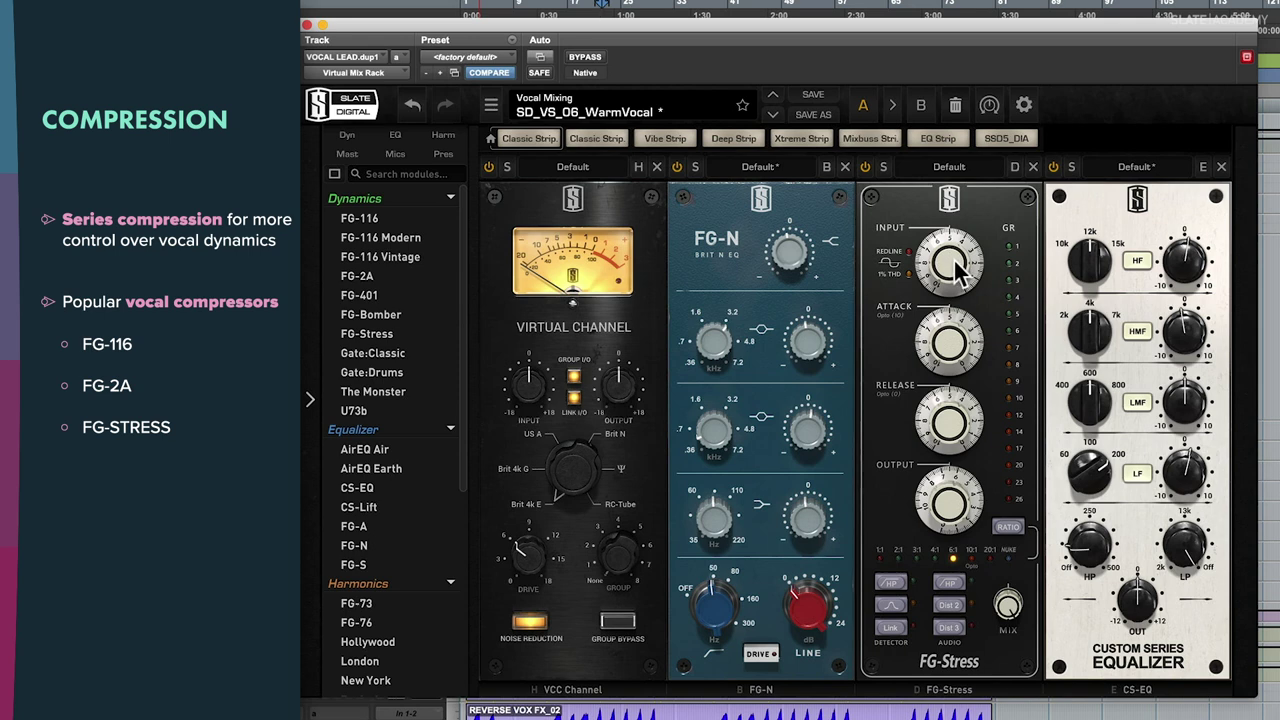
{"action": "left_click_drag", "start_coordinate": [957, 268], "coordinate": [952, 255]}
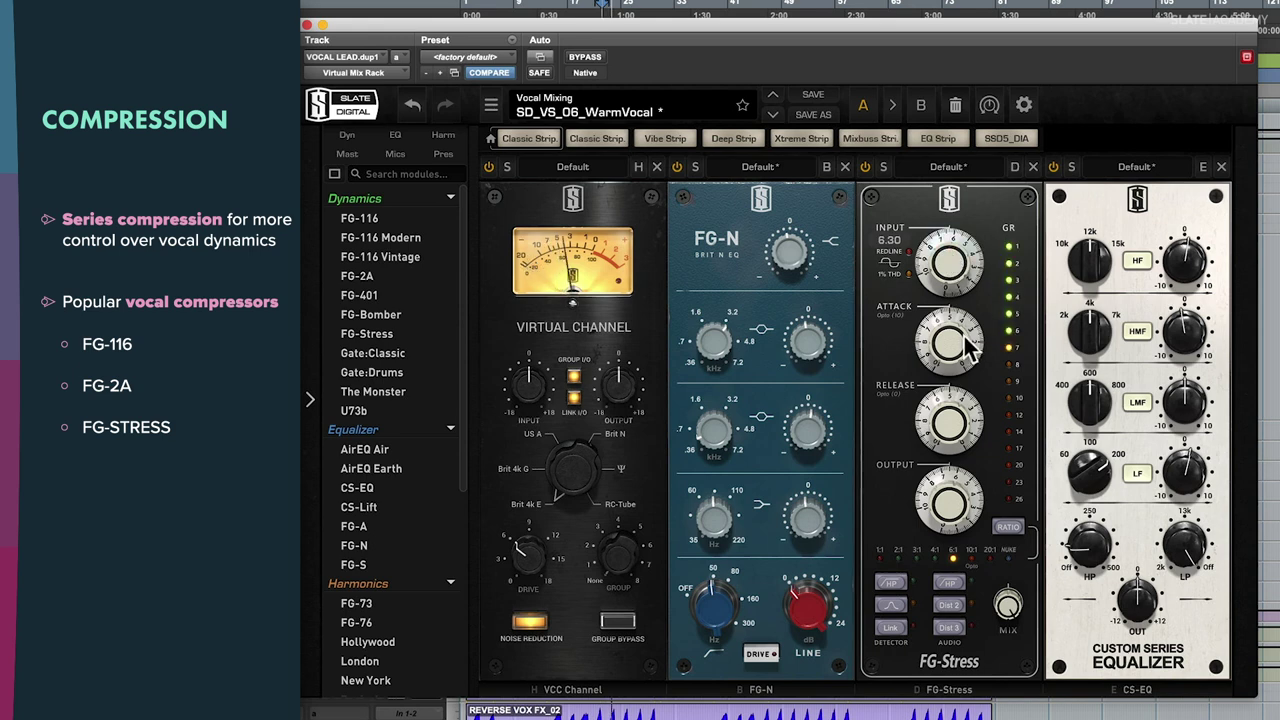
{"action": "left_click_drag", "start_coordinate": [963, 343], "coordinate": [965, 362]}
{"action": "left_click_drag", "start_coordinate": [955, 270], "coordinate": [953, 262]}
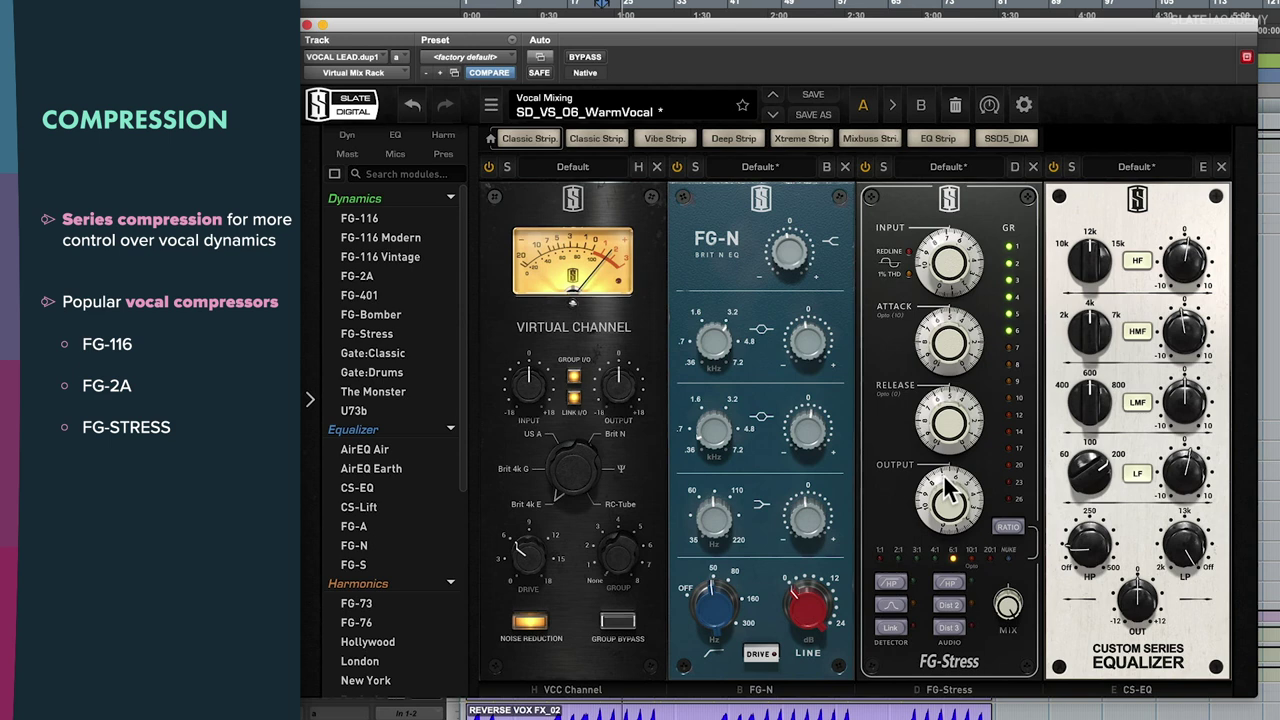
{"action": "left_click_drag", "start_coordinate": [963, 283], "coordinate": [963, 292]}
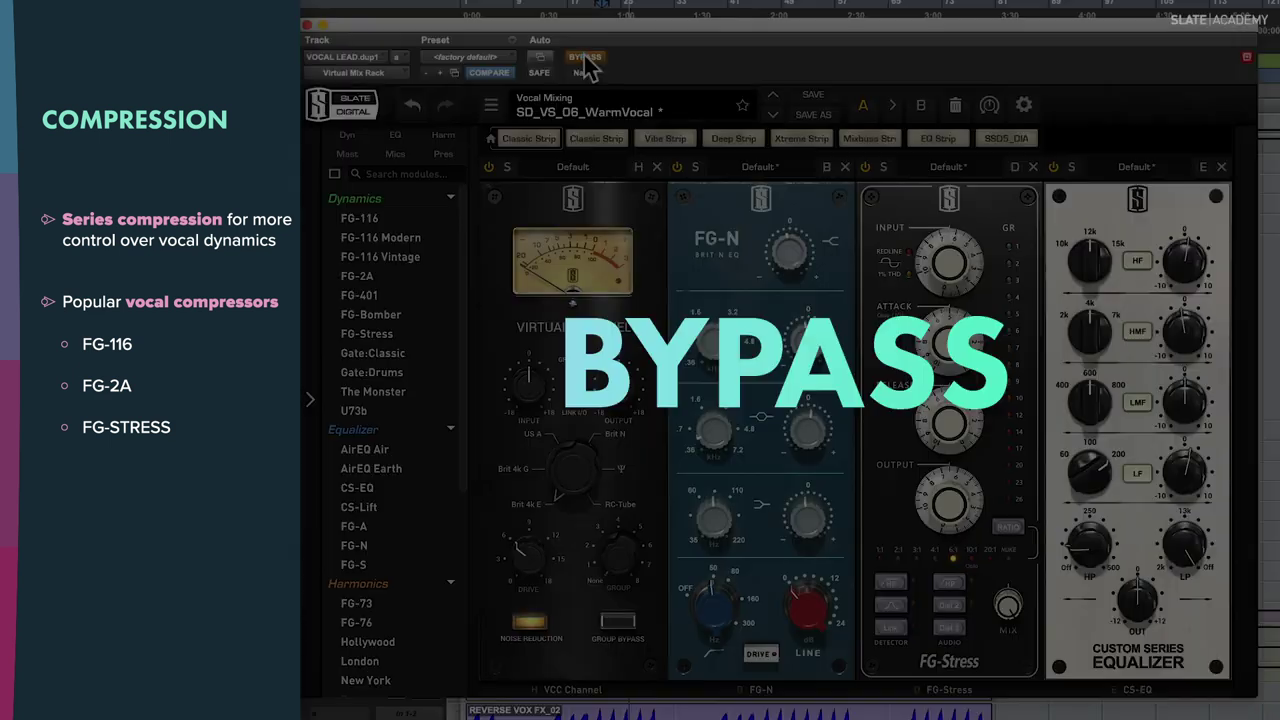
{"action": "left_click", "coordinate": [585, 60]}
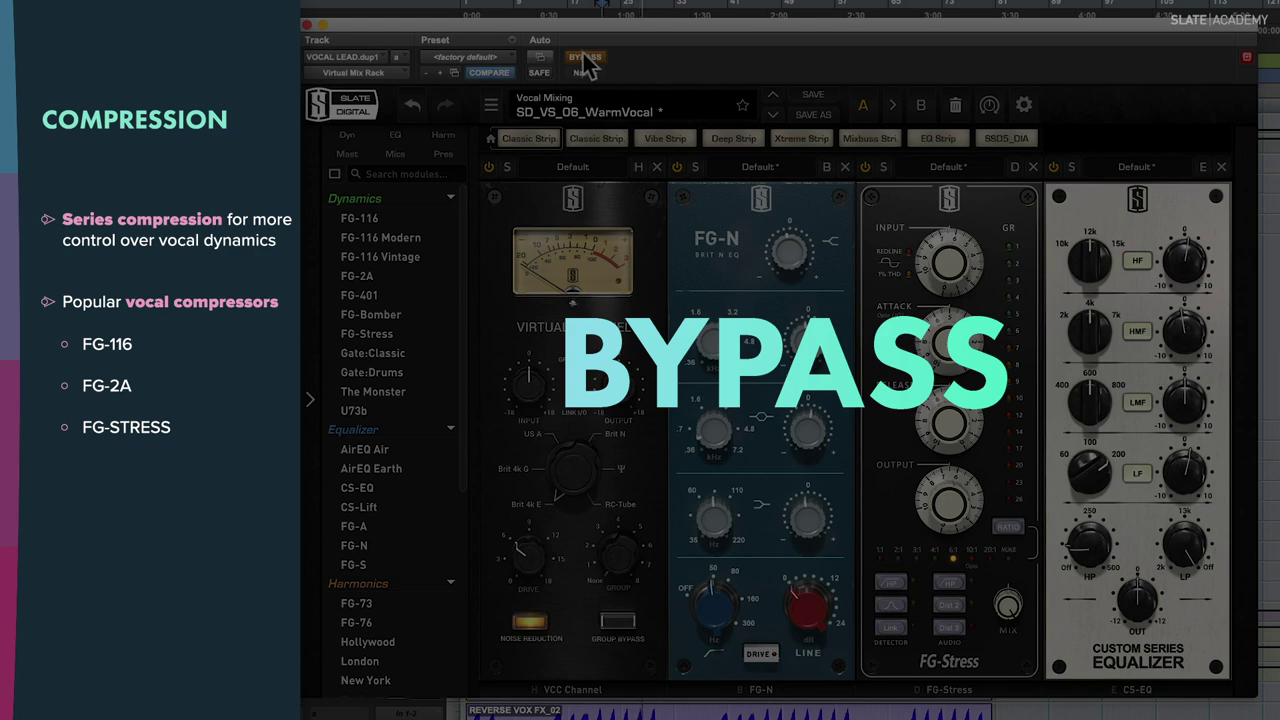
{"action": "left_click", "coordinate": [585, 60]}
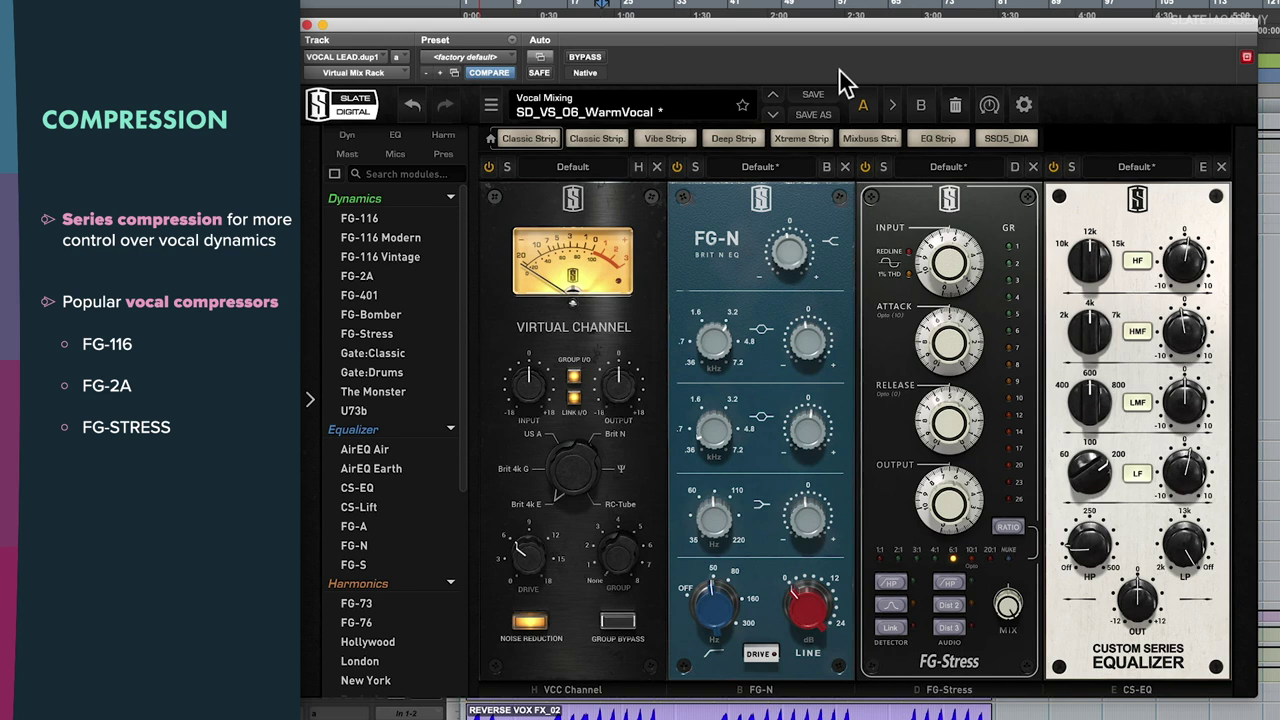
Swap the FG-Stress for an FG-2A and raise its peak reduction and output gain
{"action": "left_click", "coordinate": [1033, 168]}
{"action": "left_click_drag", "start_coordinate": [360, 277], "coordinate": [885, 278]}
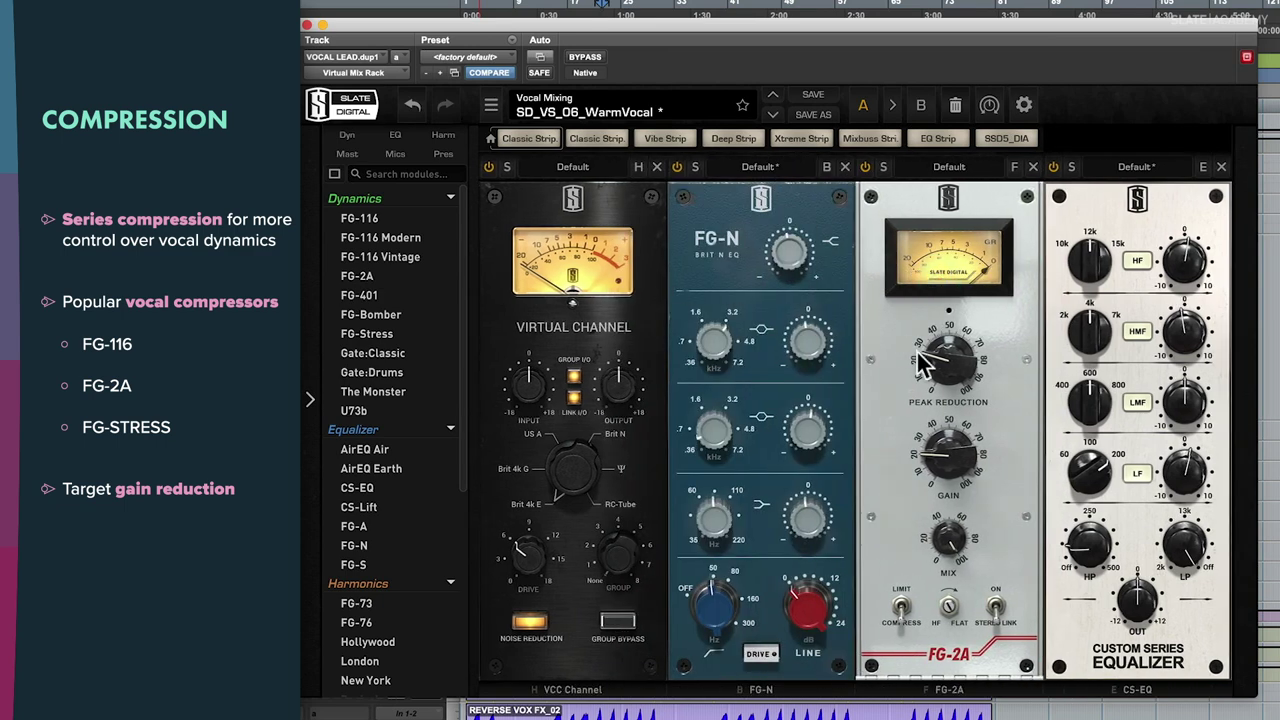
{"action": "left_click_drag", "start_coordinate": [942, 372], "coordinate": [948, 362]}
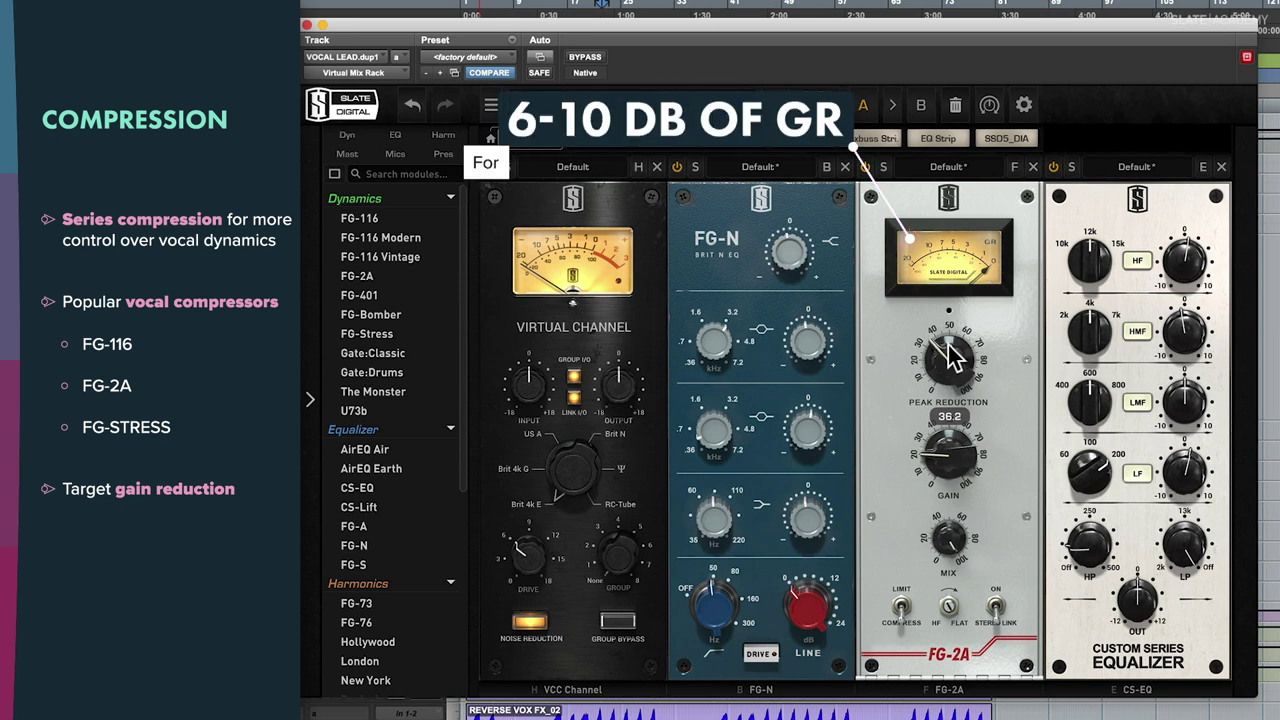
{"action": "left_click_drag", "start_coordinate": [950, 482], "coordinate": [946, 455]}
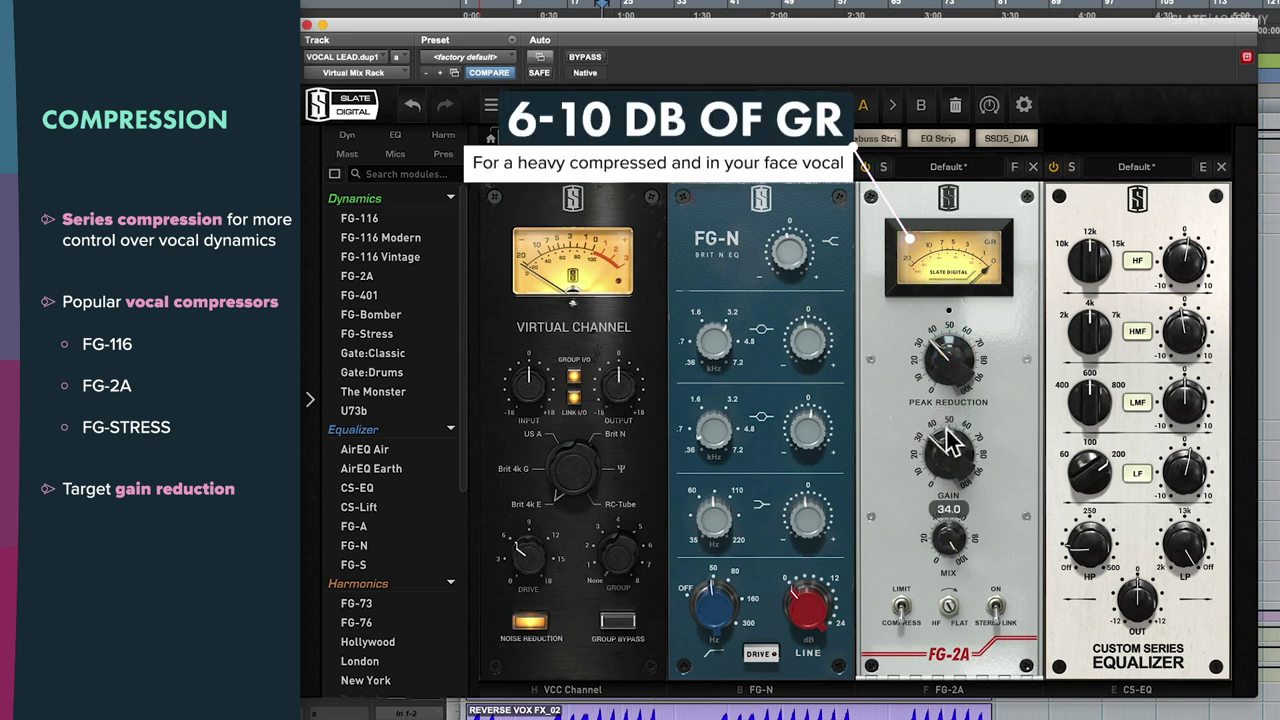
Push peak reduction further and output gain to about 44.6, then compare with bypass
{"action": "left_click_drag", "start_coordinate": [950, 362], "coordinate": [953, 363]}
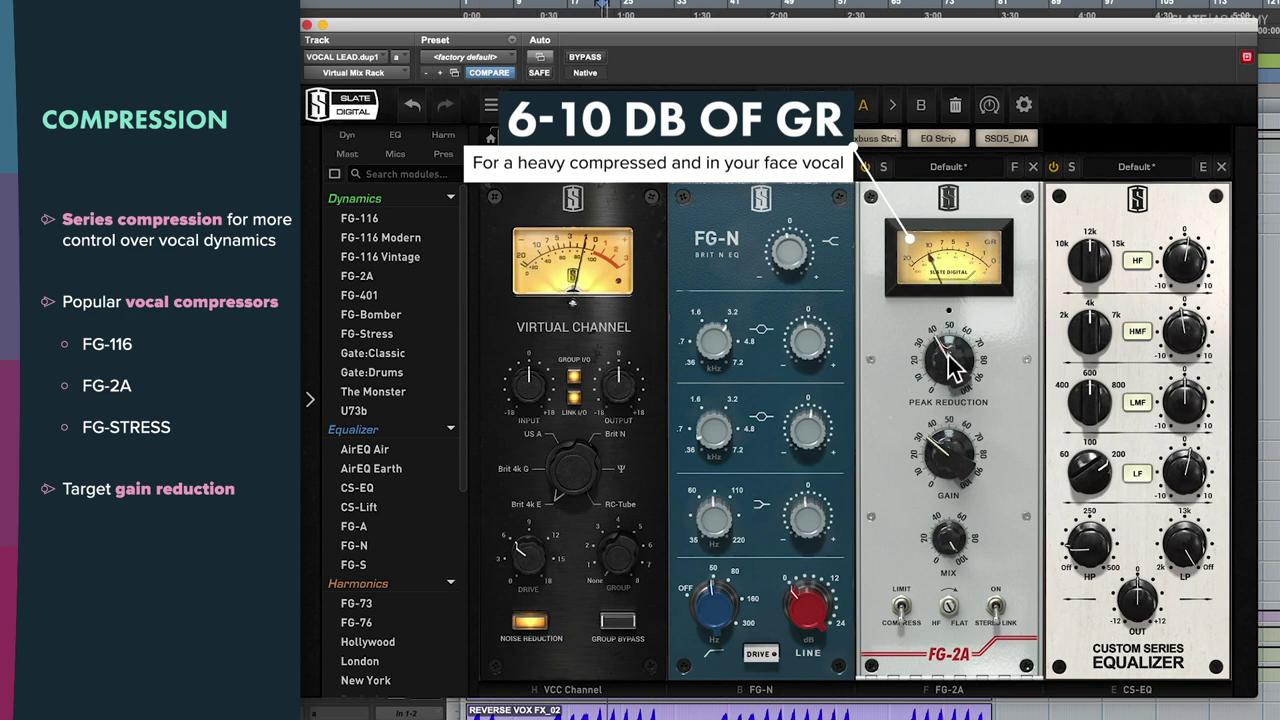
{"action": "left_click_drag", "start_coordinate": [950, 445], "coordinate": [948, 440]}
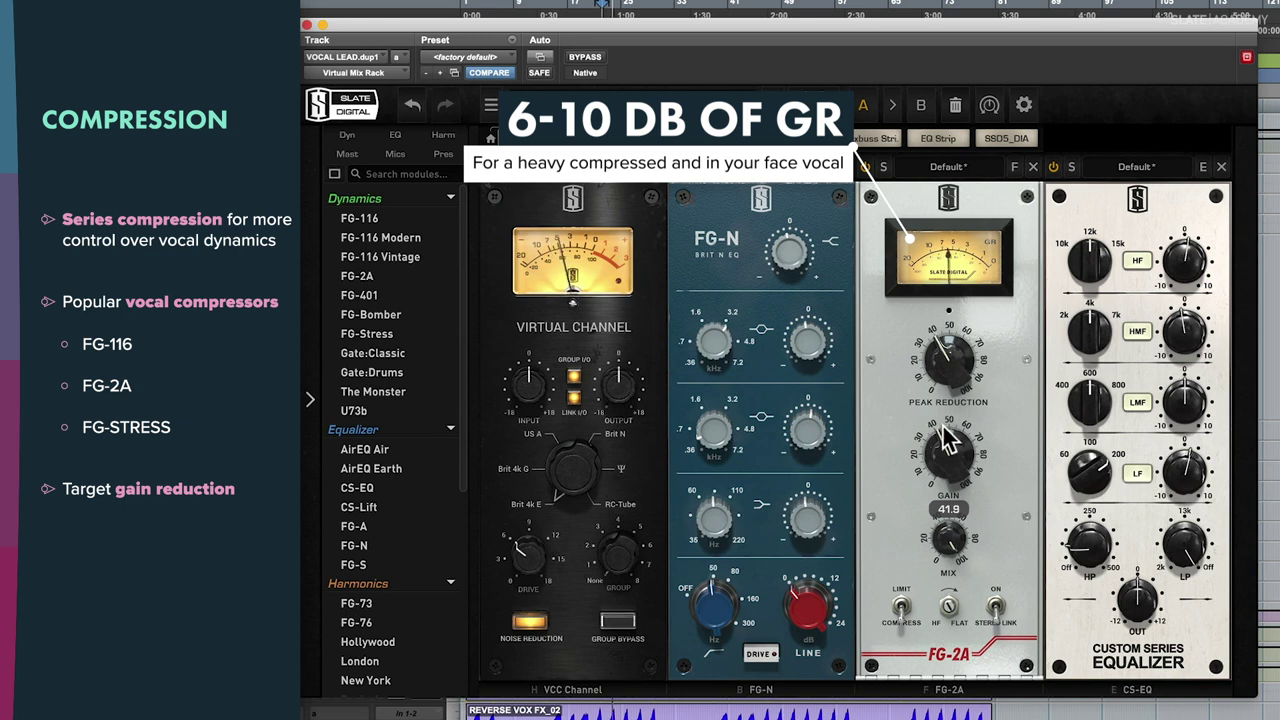
{"action": "left_click_drag", "start_coordinate": [948, 440], "coordinate": [950, 432]}
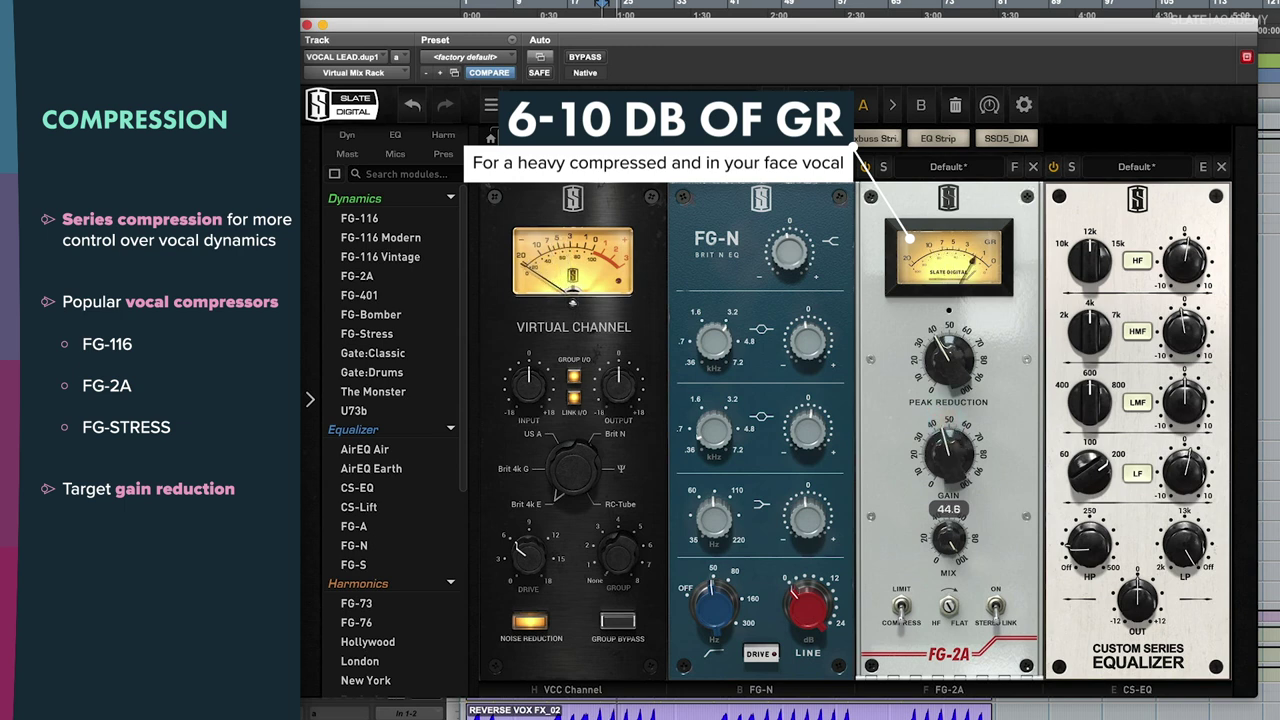
{"action": "left_click", "coordinate": [588, 60]}
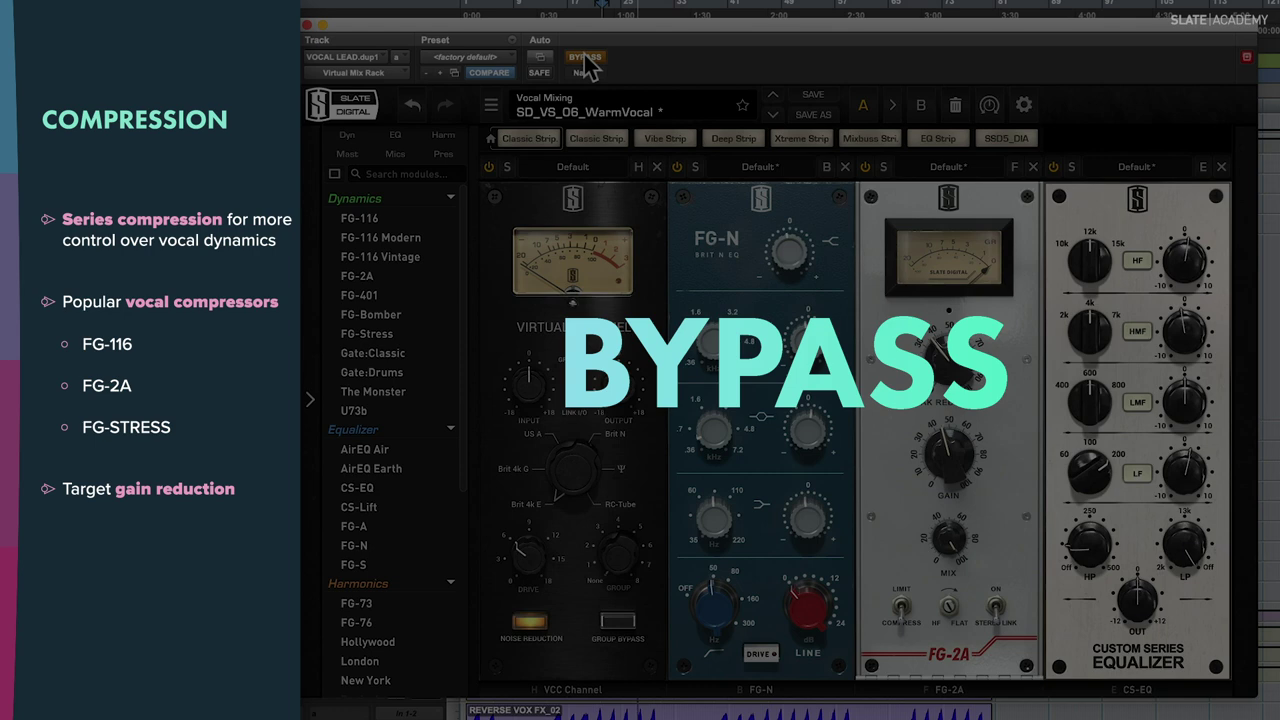
{"action": "left_click", "coordinate": [588, 64]}
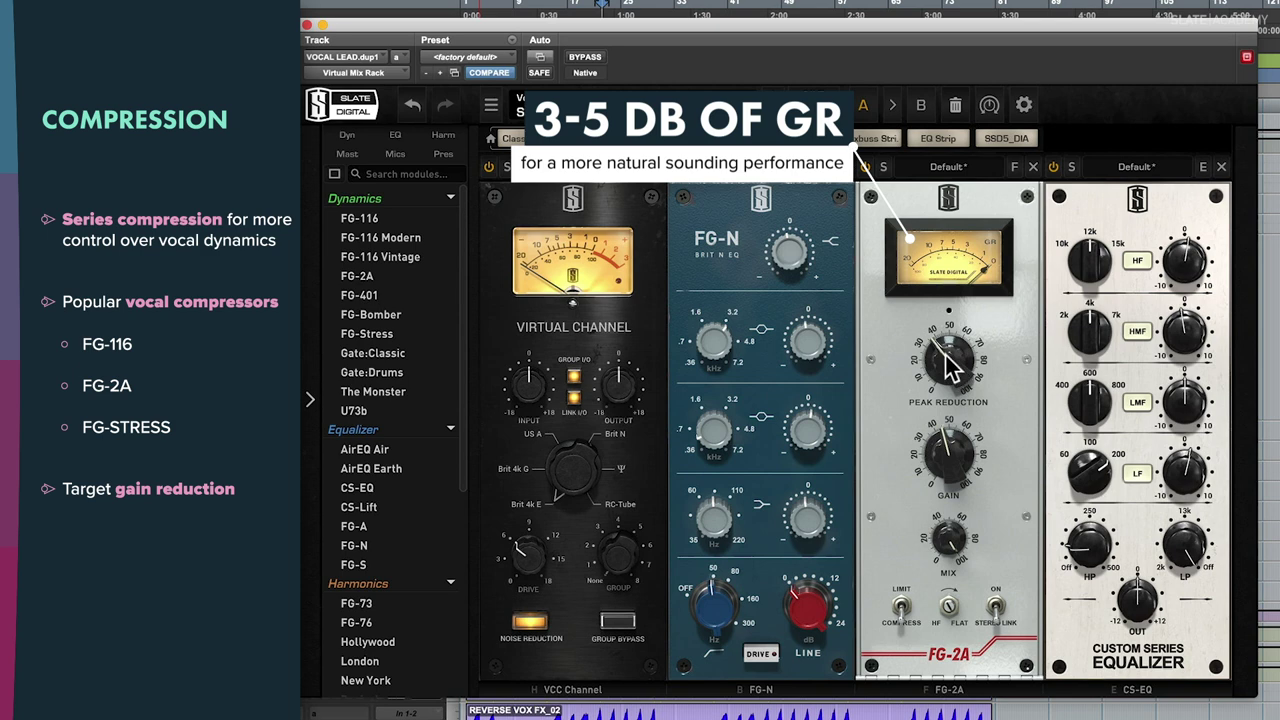
Lower the FG-2A peak reduction to about 20.7 and compare with bypass
{"action": "left_click_drag", "start_coordinate": [950, 382], "coordinate": [945, 372]}
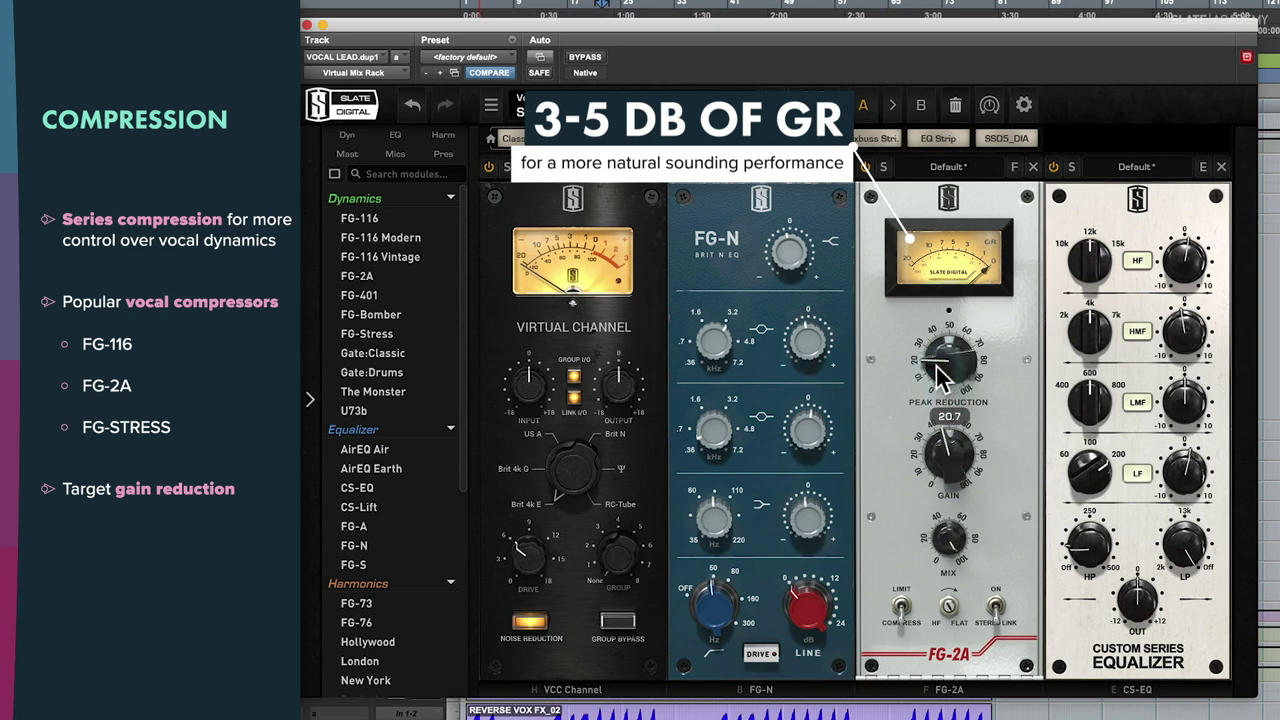
{"action": "left_click_drag", "start_coordinate": [942, 371], "coordinate": [942, 368]}
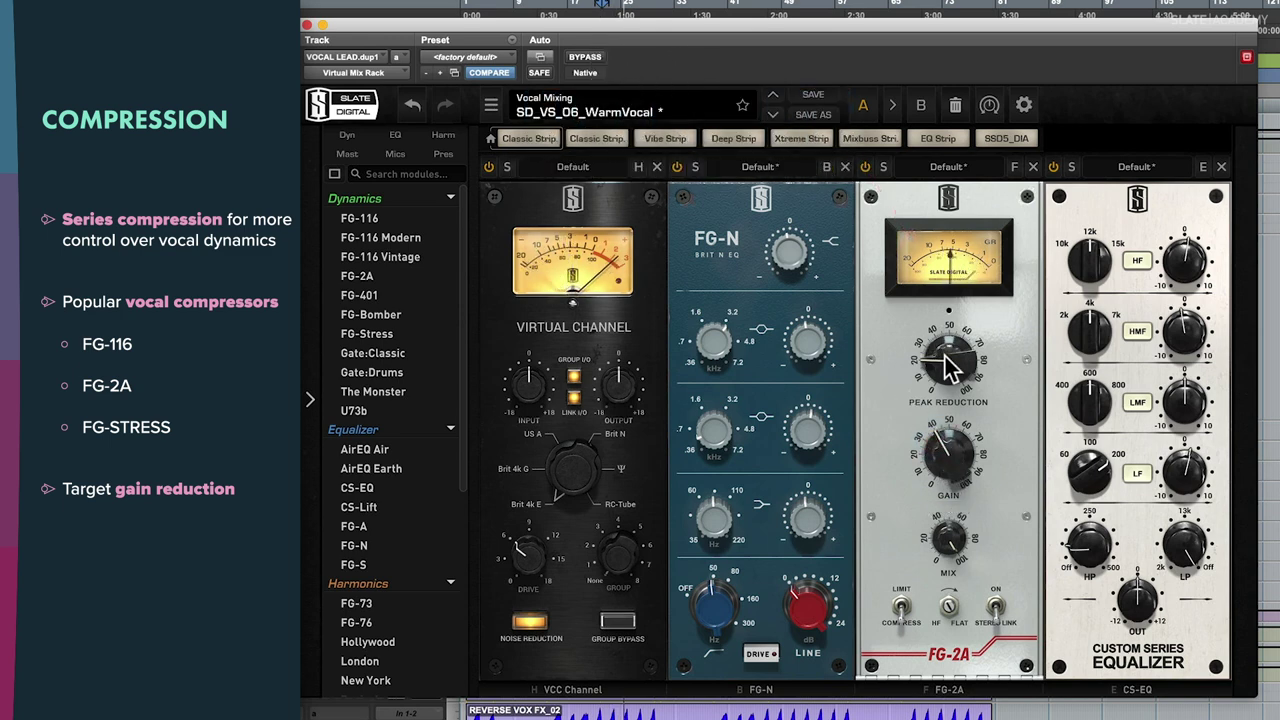
{"action": "left_click", "coordinate": [586, 57]}
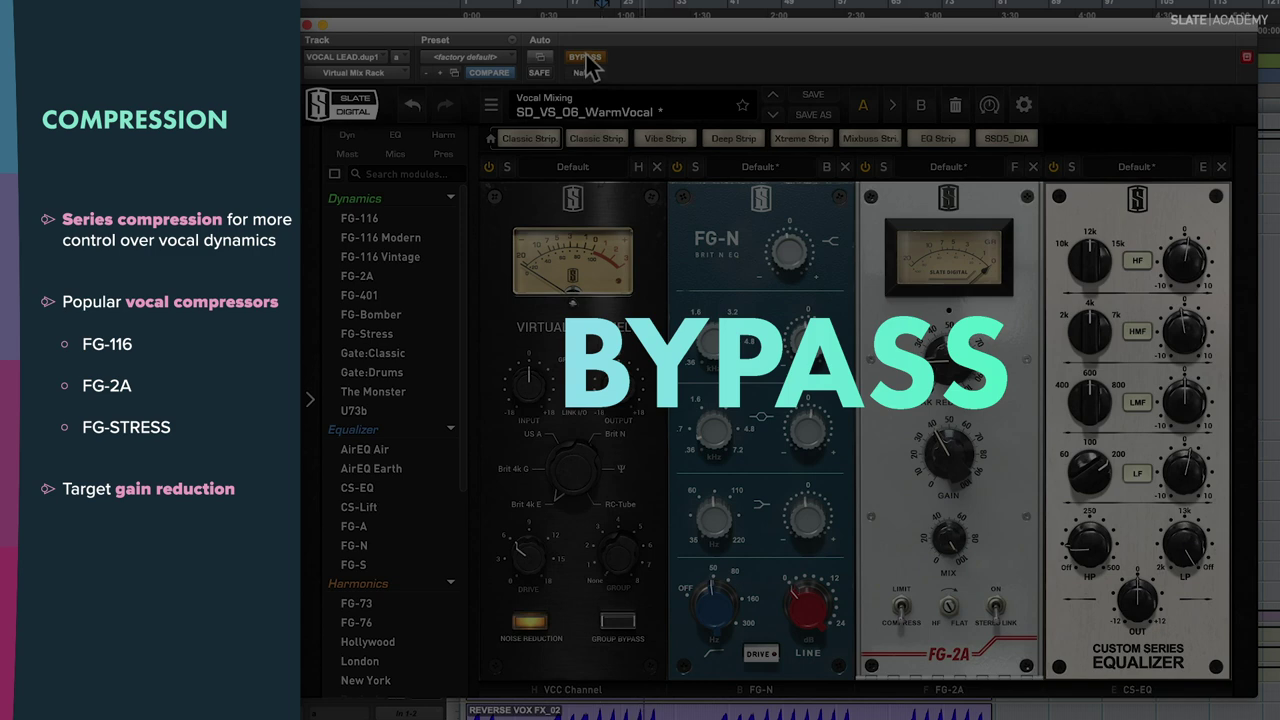
{"action": "left_click", "coordinate": [586, 58]}
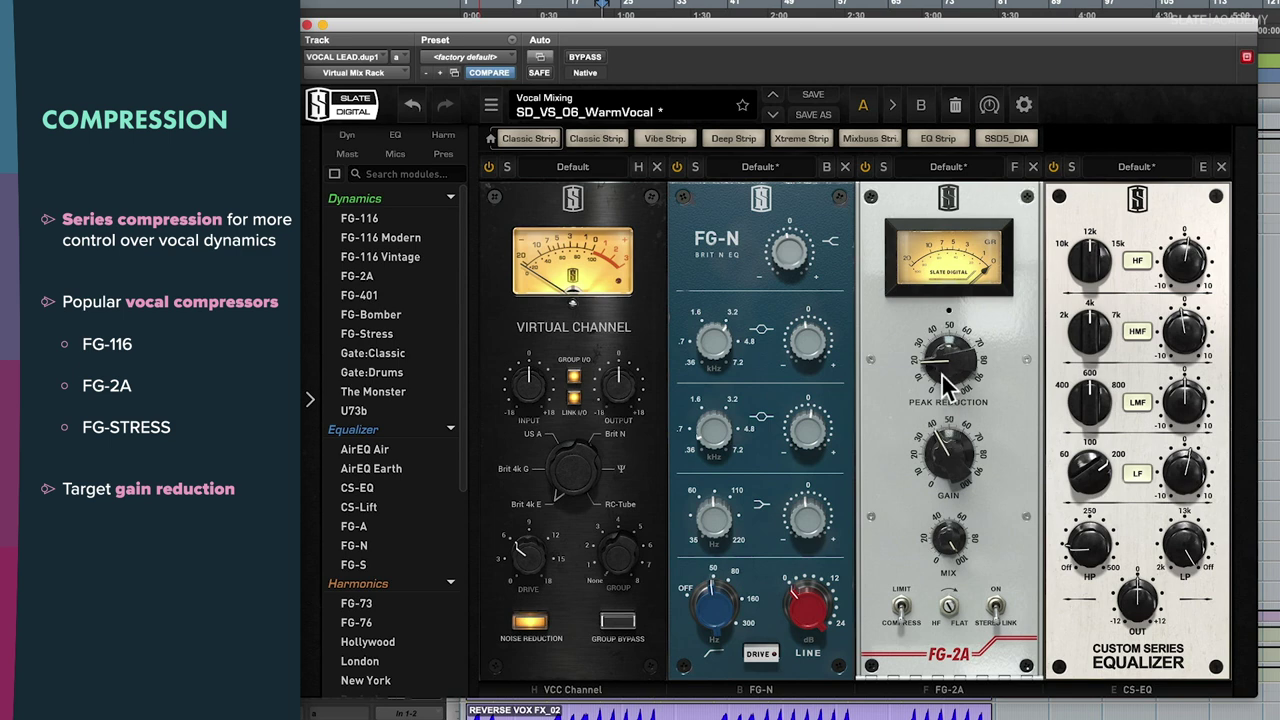
Raise the FG-2A peak reduction and output gain, and set its mix to about 53%
{"action": "left_click_drag", "start_coordinate": [945, 383], "coordinate": [954, 363]}
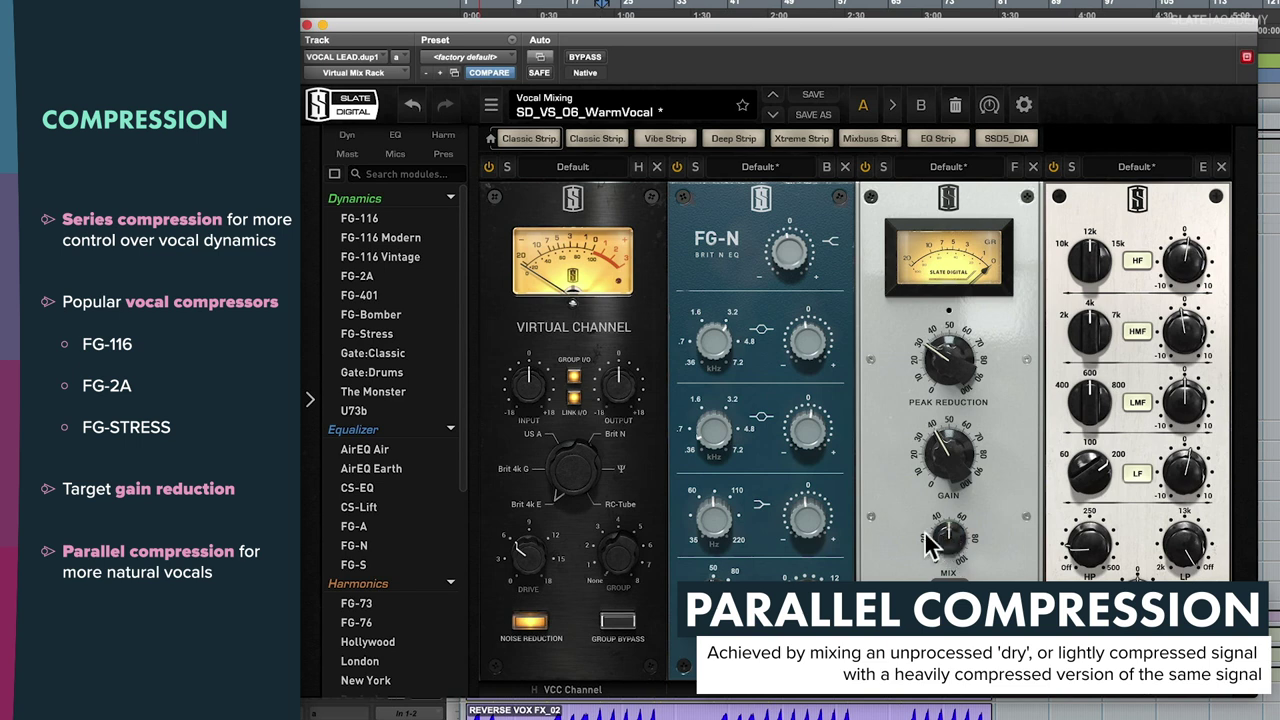
{"action": "mouse_move", "coordinate": [953, 543]}
{"action": "left_mouse_down"}
{"action": "mouse_move", "coordinate": [963, 553]}
{"action": "mouse_move", "coordinate": [940, 553]}
{"action": "left_mouse_up"}
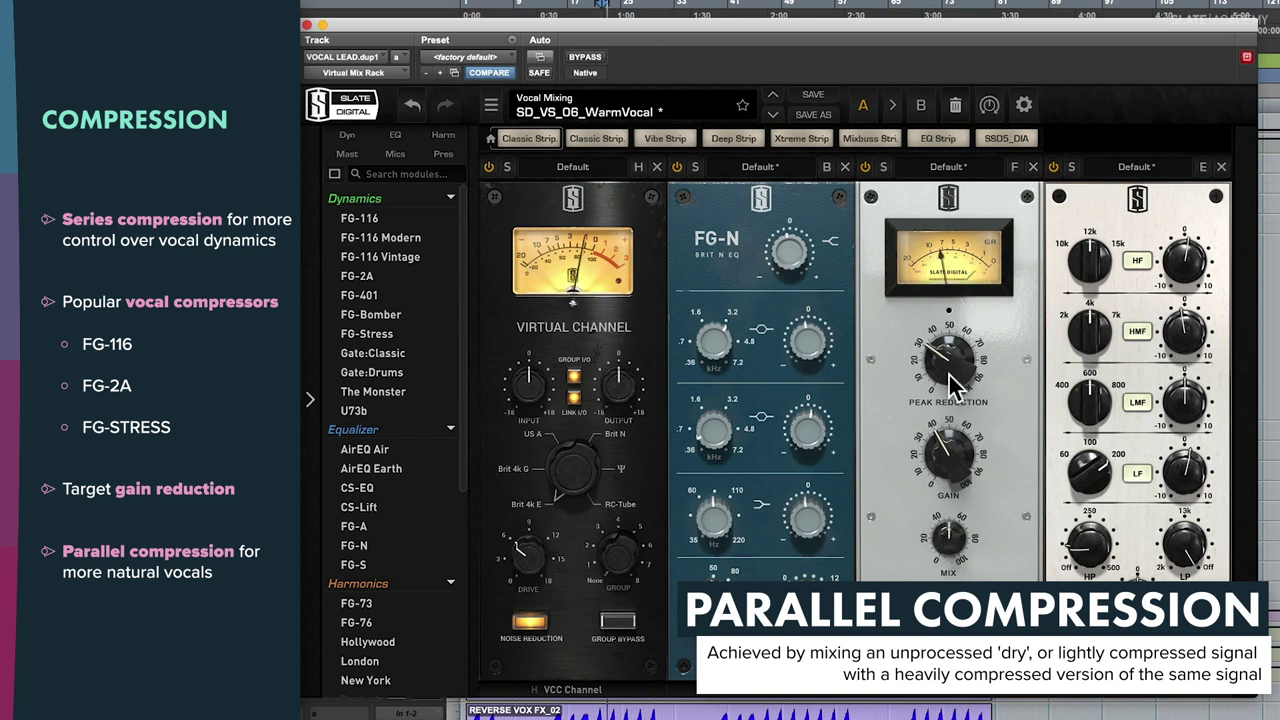
{"action": "left_click_drag", "start_coordinate": [952, 382], "coordinate": [960, 357]}
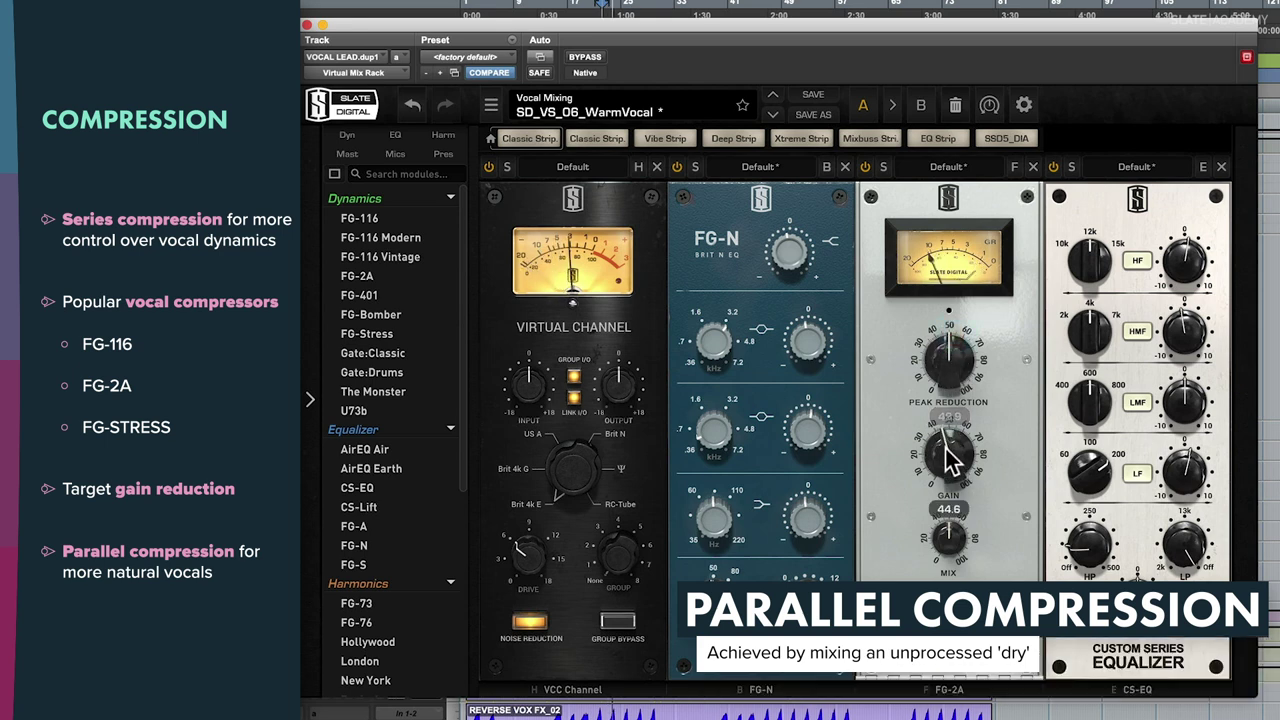
{"action": "left_click_drag", "start_coordinate": [944, 454], "coordinate": [946, 440]}
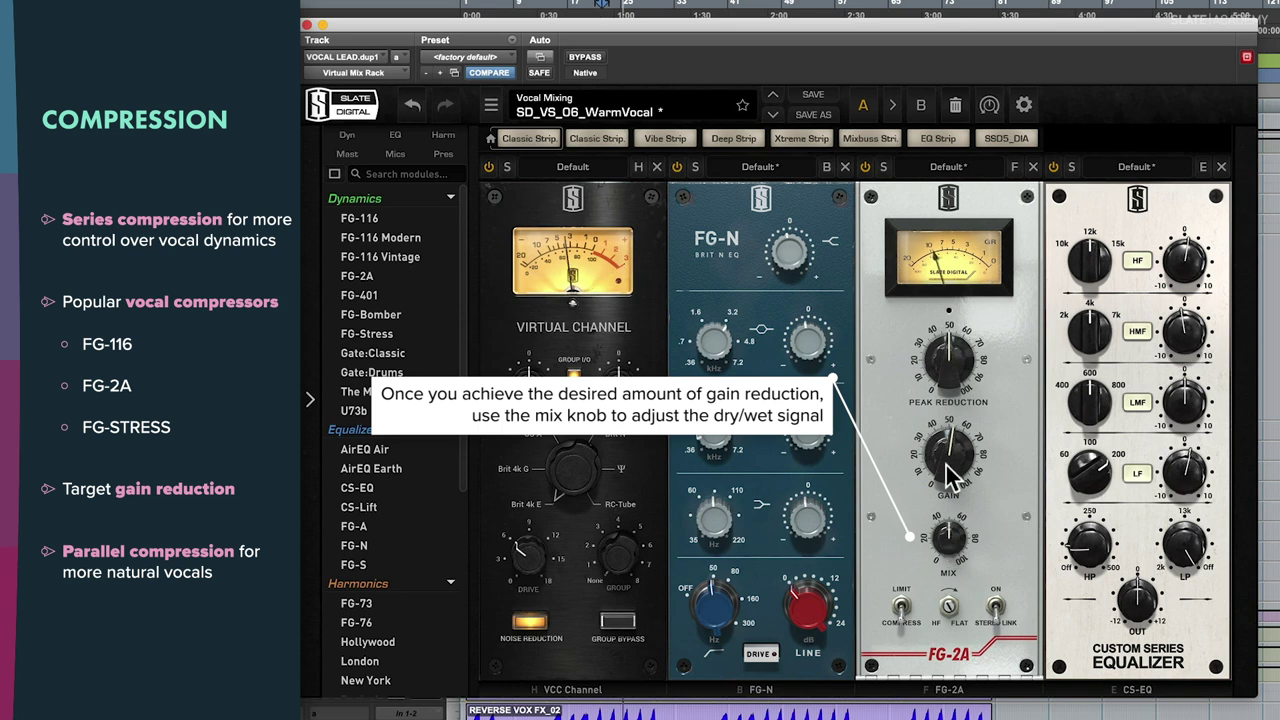
{"action": "left_click_drag", "start_coordinate": [950, 470], "coordinate": [952, 455]}
{"action": "mouse_move", "coordinate": [950, 545]}
{"action": "left_mouse_down"}
{"action": "mouse_move", "coordinate": [955, 555]}
{"action": "mouse_move", "coordinate": [950, 540]}
{"action": "left_mouse_up"}
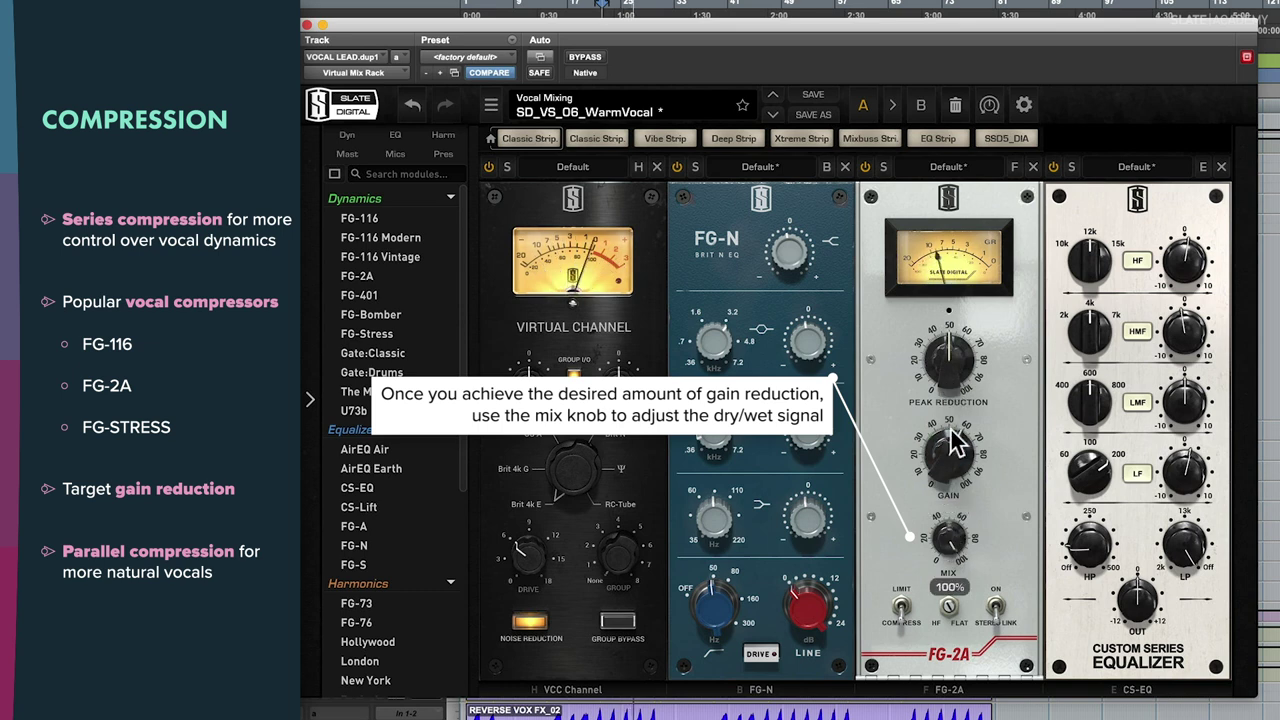
{"action": "left_click_drag", "start_coordinate": [945, 535], "coordinate": [955, 549]}
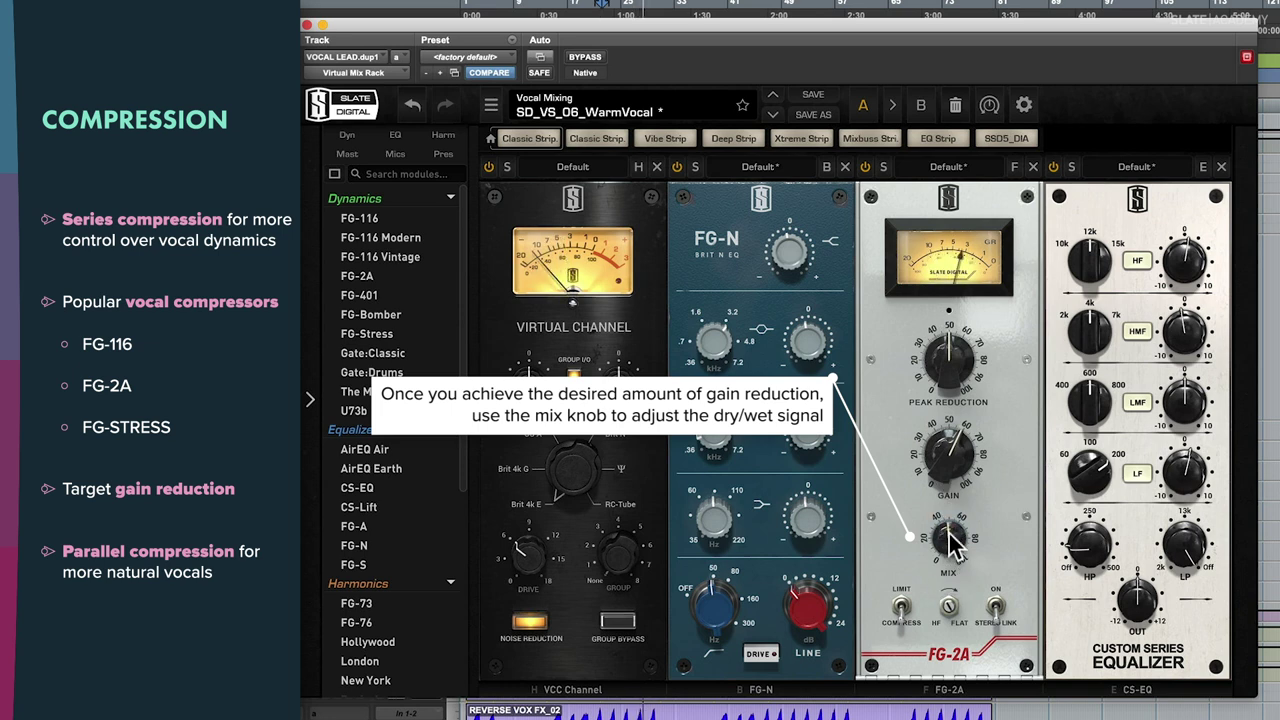